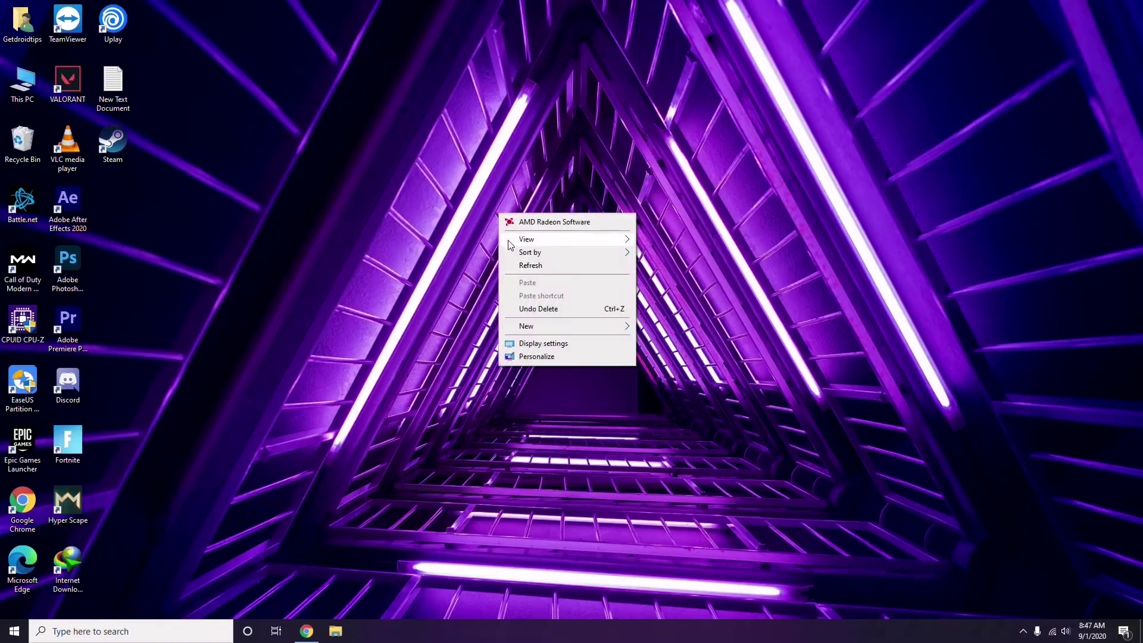
pyautogui.click(529, 266)
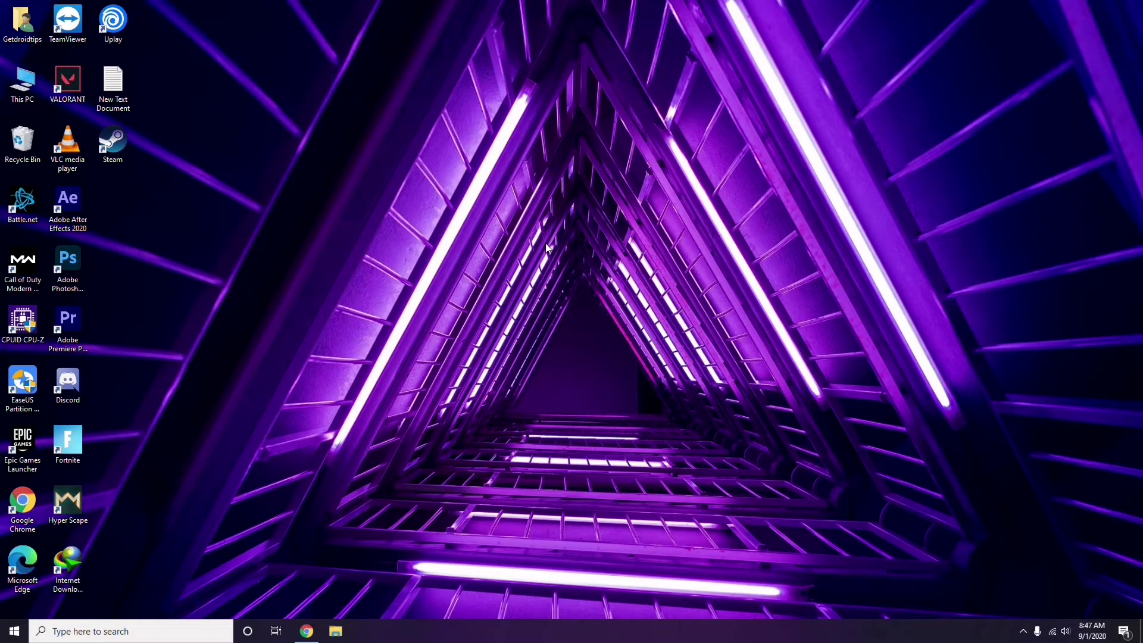
pyautogui.rightClick(433, 167)
pyautogui.click(462, 219)
# - View the PC's hardware categories in Computer Management's Device Manager, and close the window
pyautogui.rightClick(25, 97)
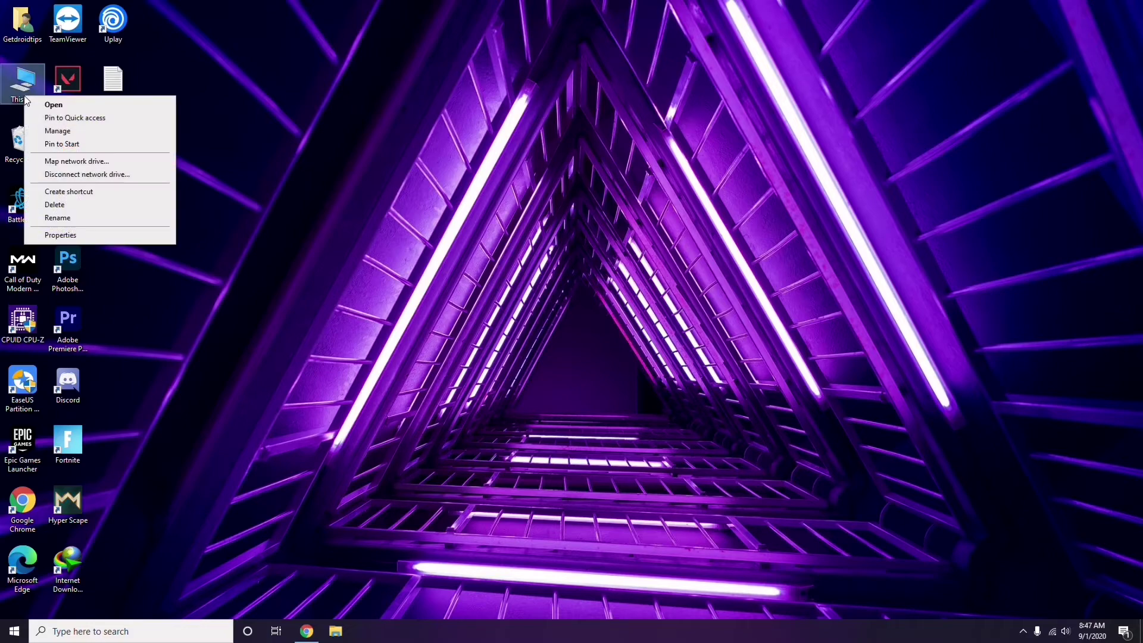
pyautogui.click(62, 132)
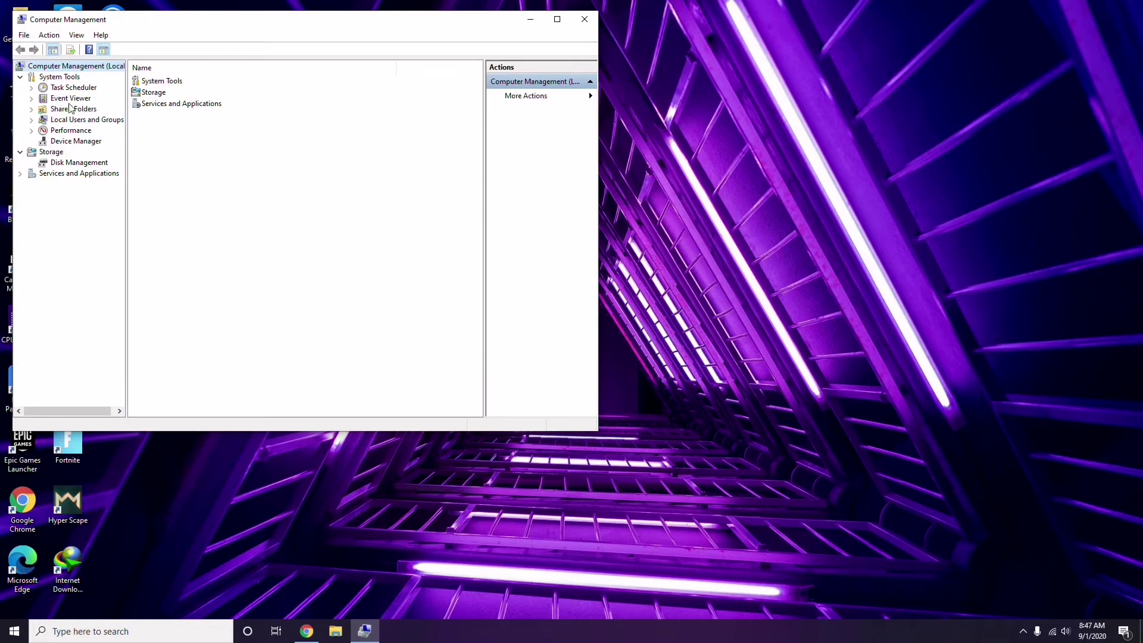
pyautogui.click(69, 141)
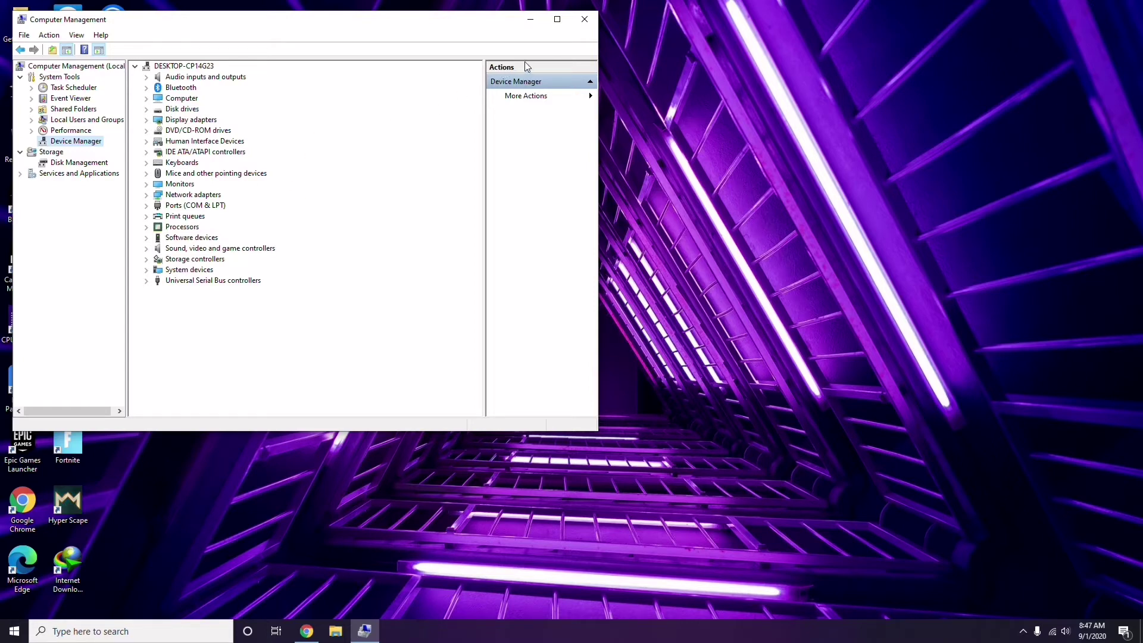
pyautogui.click(585, 20)
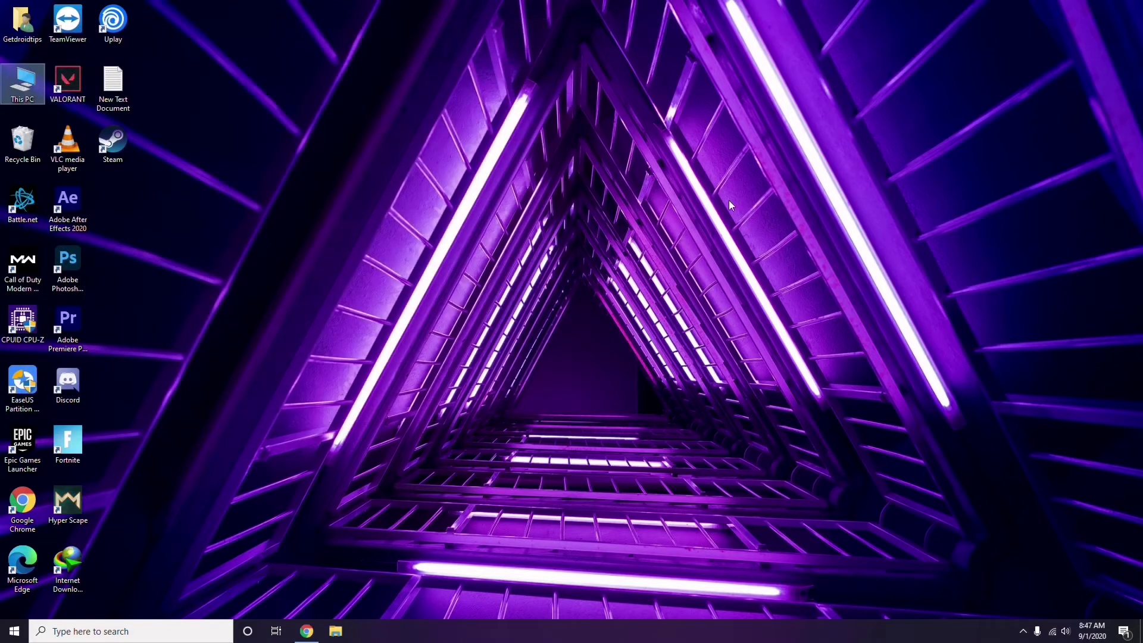
# - Open AMD Radeon Software, review its System, Graphics and Display settings and the Home overview, and close it
pyautogui.click(1024, 633)
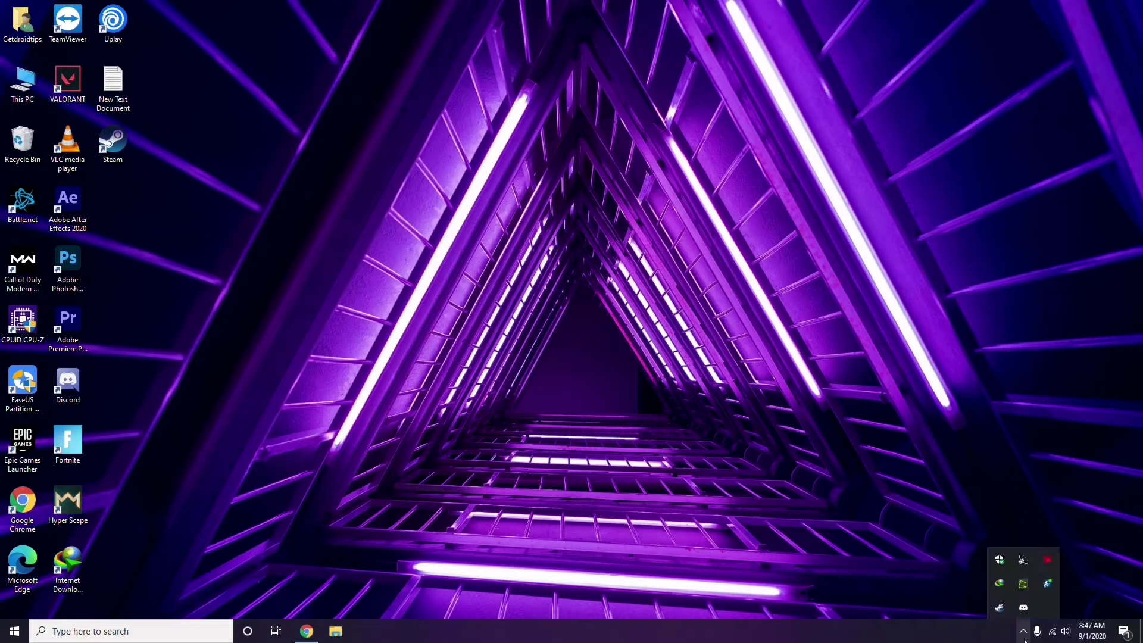
pyautogui.click(1048, 561)
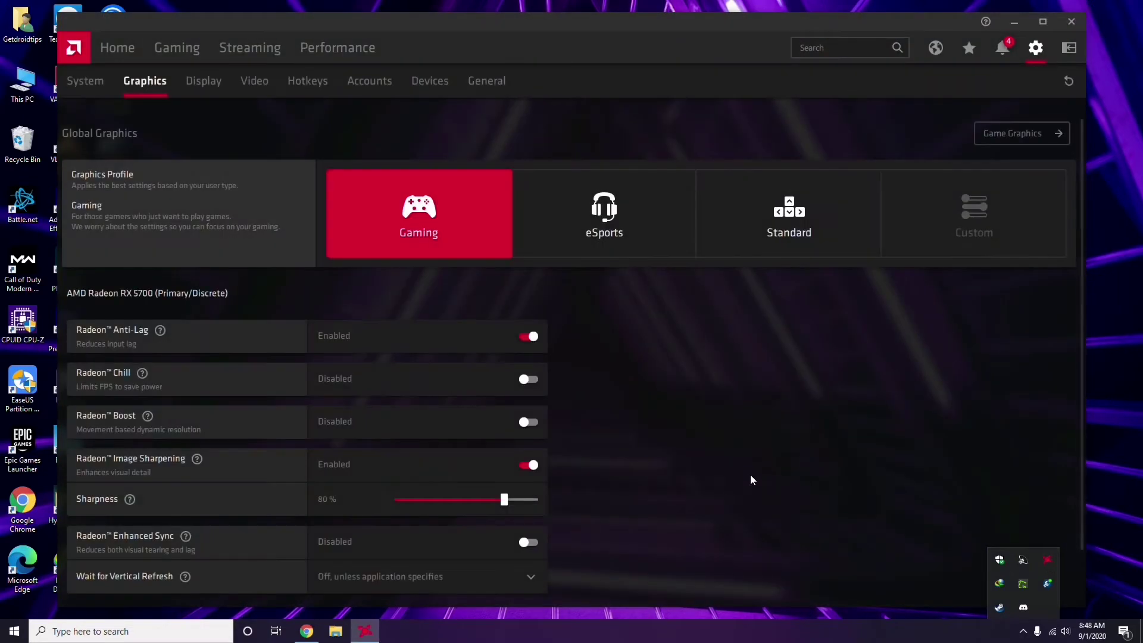
pyautogui.click(95, 82)
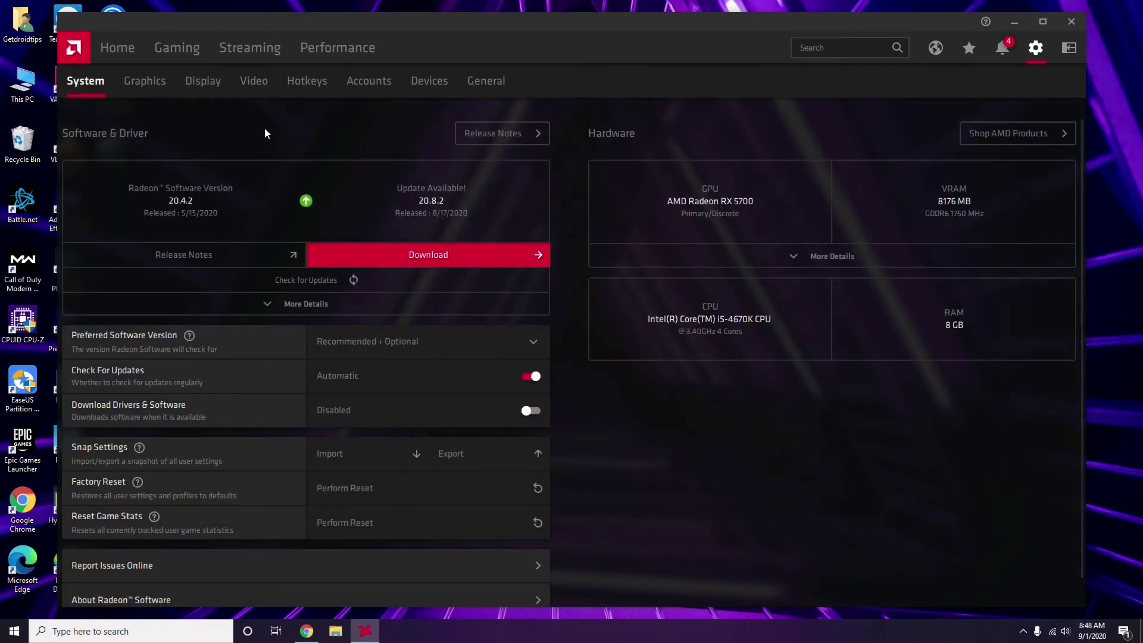
pyautogui.click(141, 84)
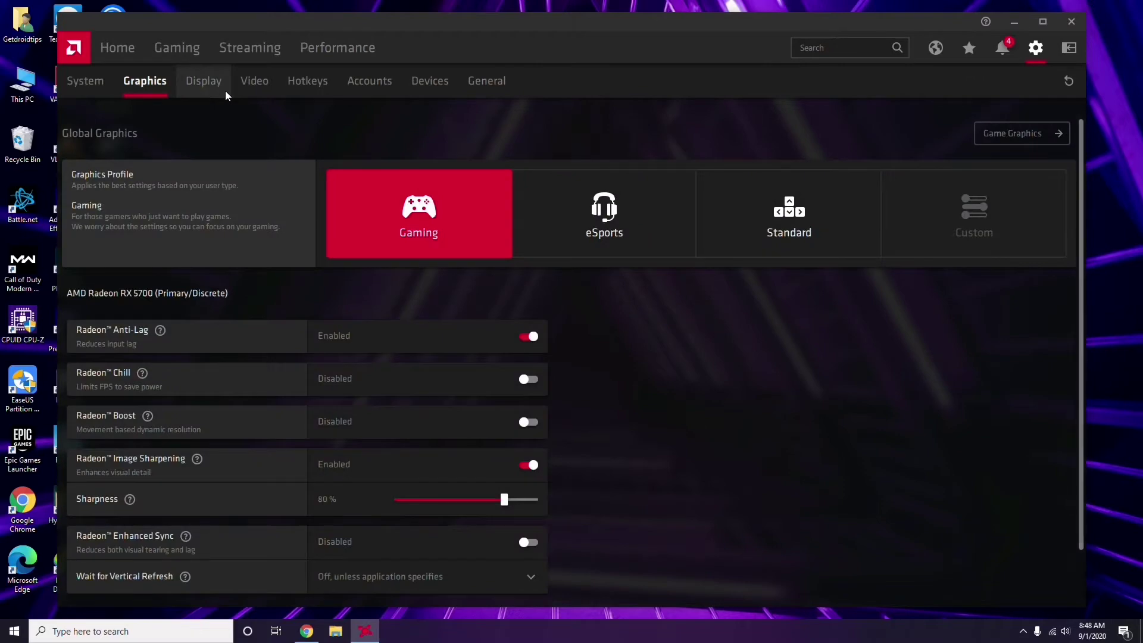
pyautogui.click(216, 90)
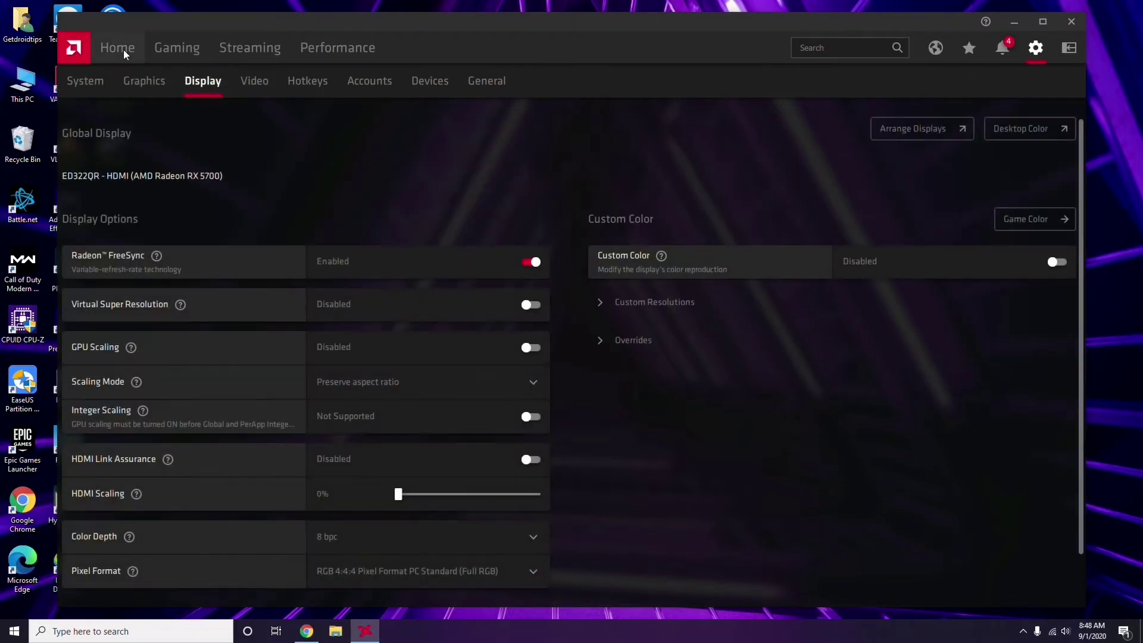
pyautogui.click(124, 52)
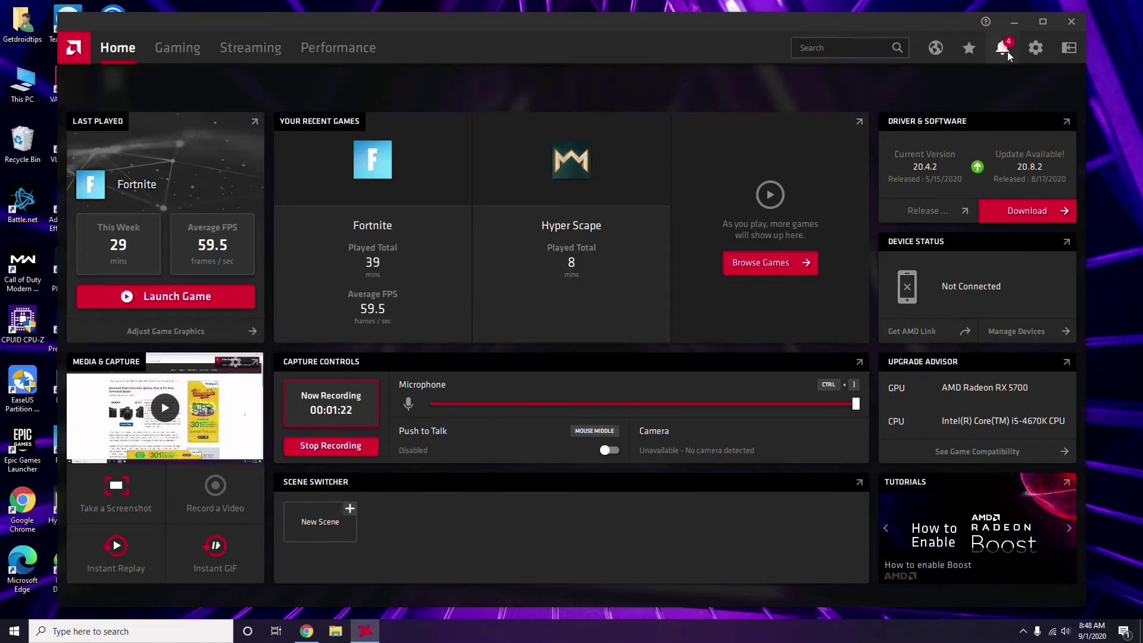
pyautogui.click(1074, 22)
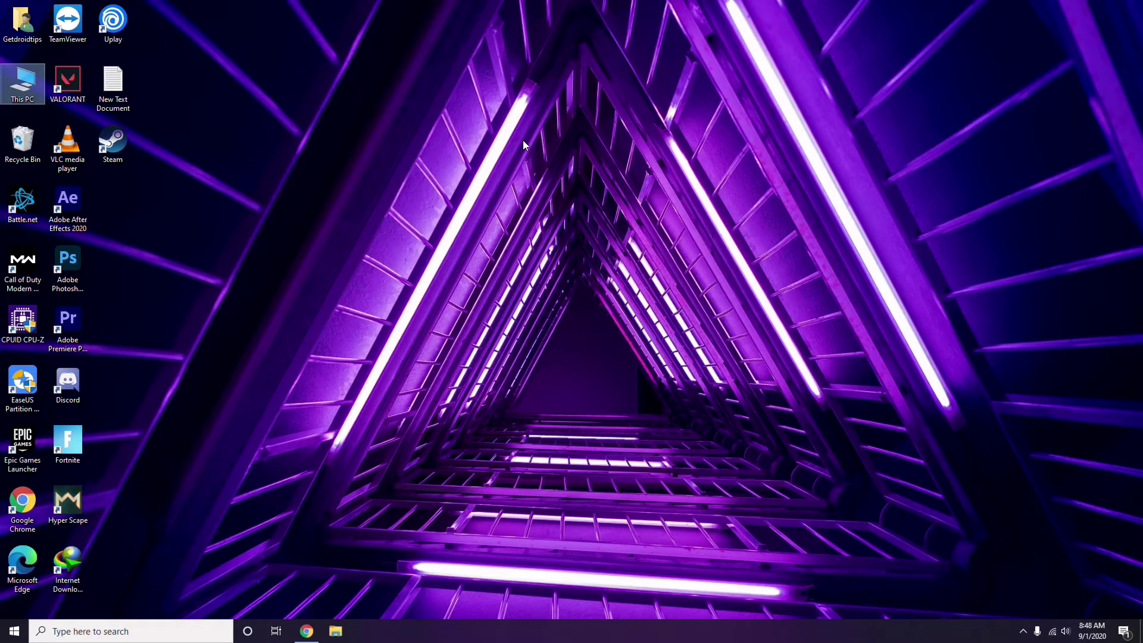
pyautogui.rightClick(241, 153)
pyautogui.click(259, 212)
# - Open Steam, disable the Steam Overlay while in-game in the In-Game settings, and close Steam
pyautogui.doubleClick(117, 154)
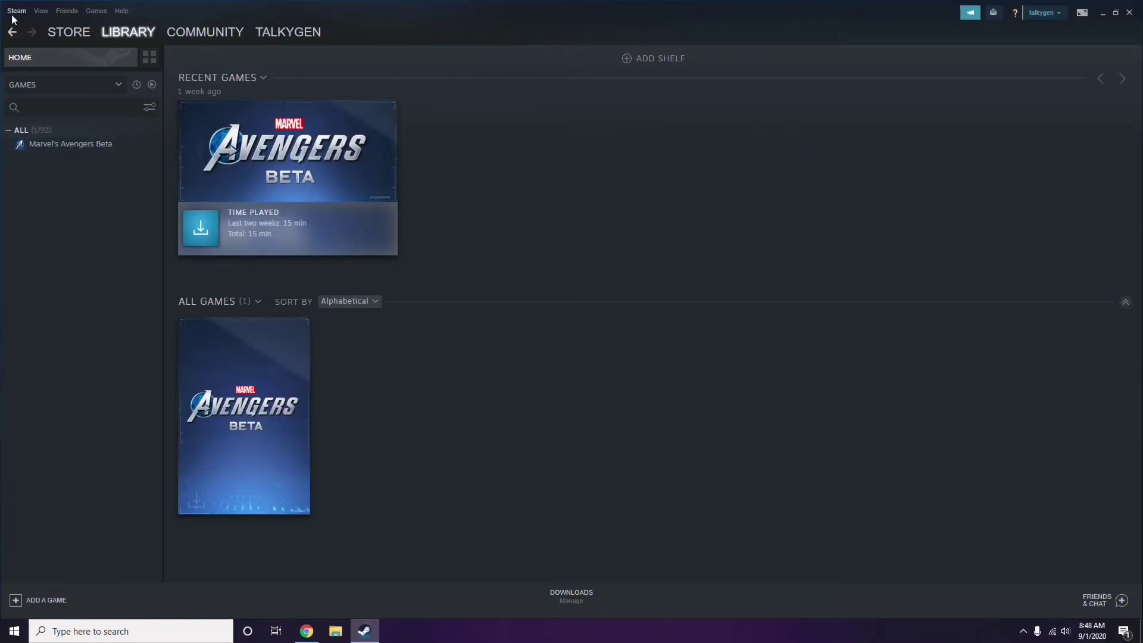
pyautogui.click(15, 11)
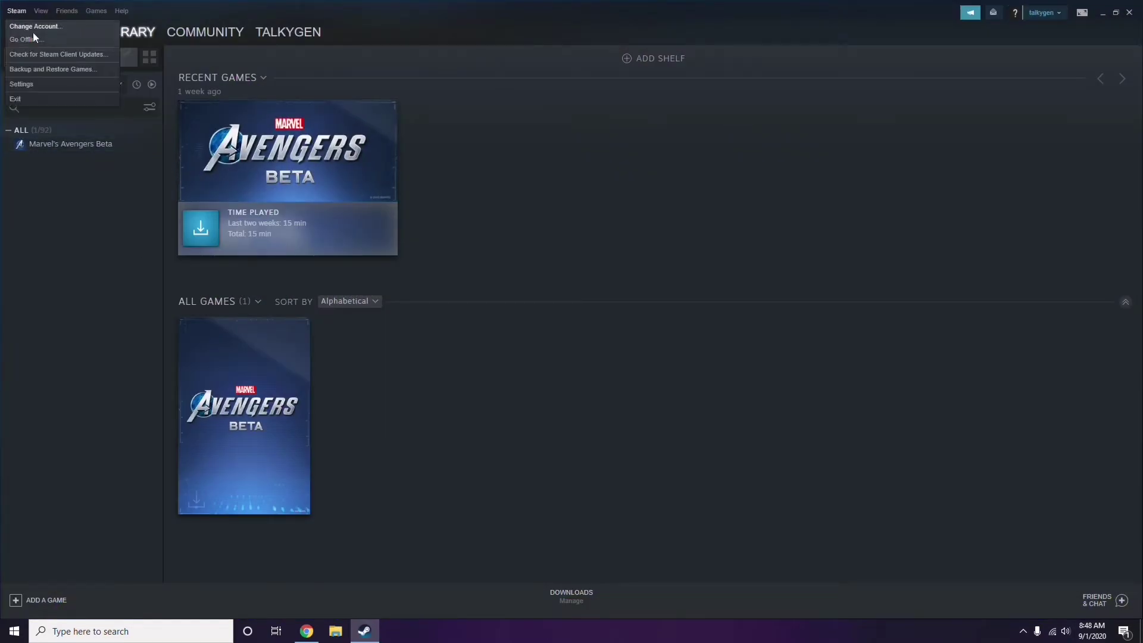
pyautogui.click(37, 83)
pyautogui.moveTo(695, 226); pyautogui.dragTo(633, 130)
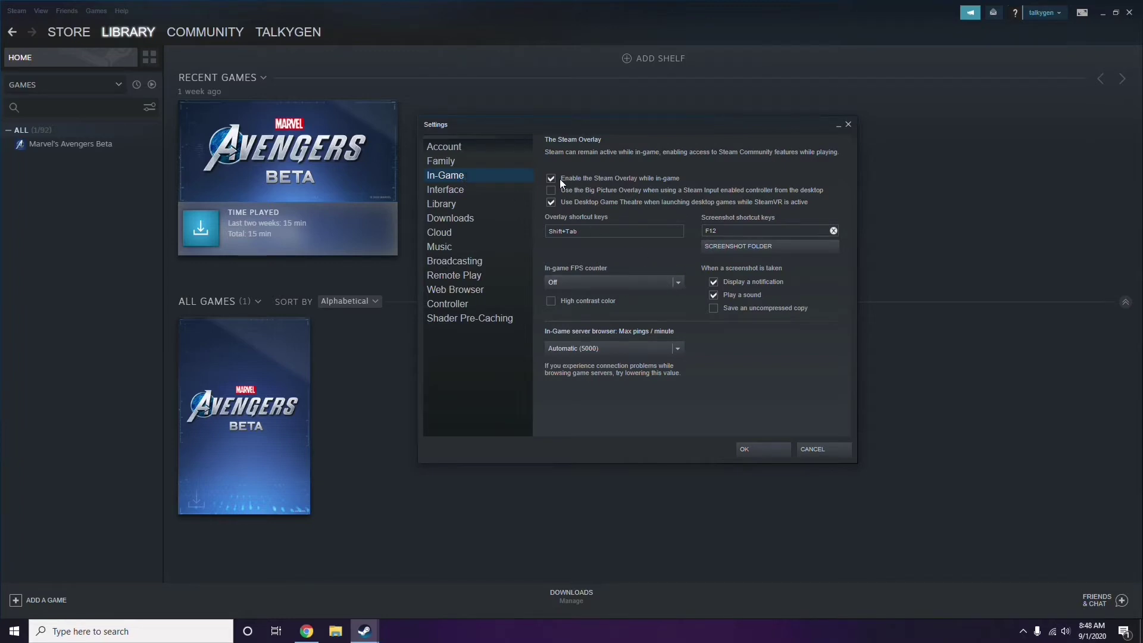
pyautogui.click(609, 179)
pyautogui.click(752, 450)
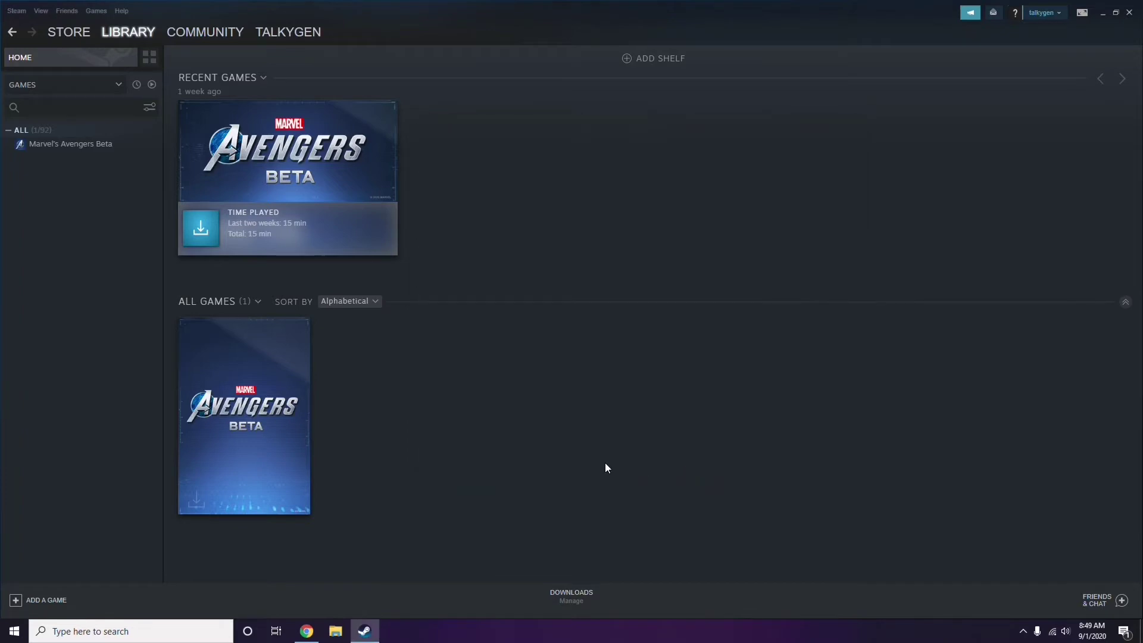
pyautogui.click(1129, 13)
pyautogui.rightClick(467, 195)
pyautogui.click(496, 244)
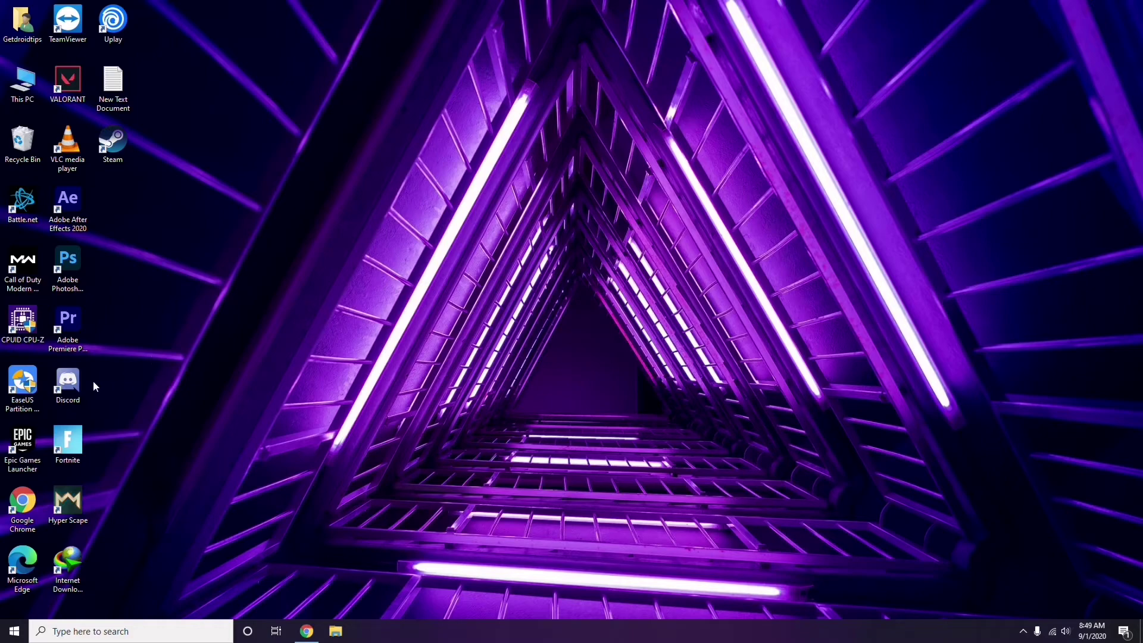
# - Open Discord and turn off the OpenH264 Video Codec in the Voice & Video settings
pyautogui.doubleClick(76, 380)
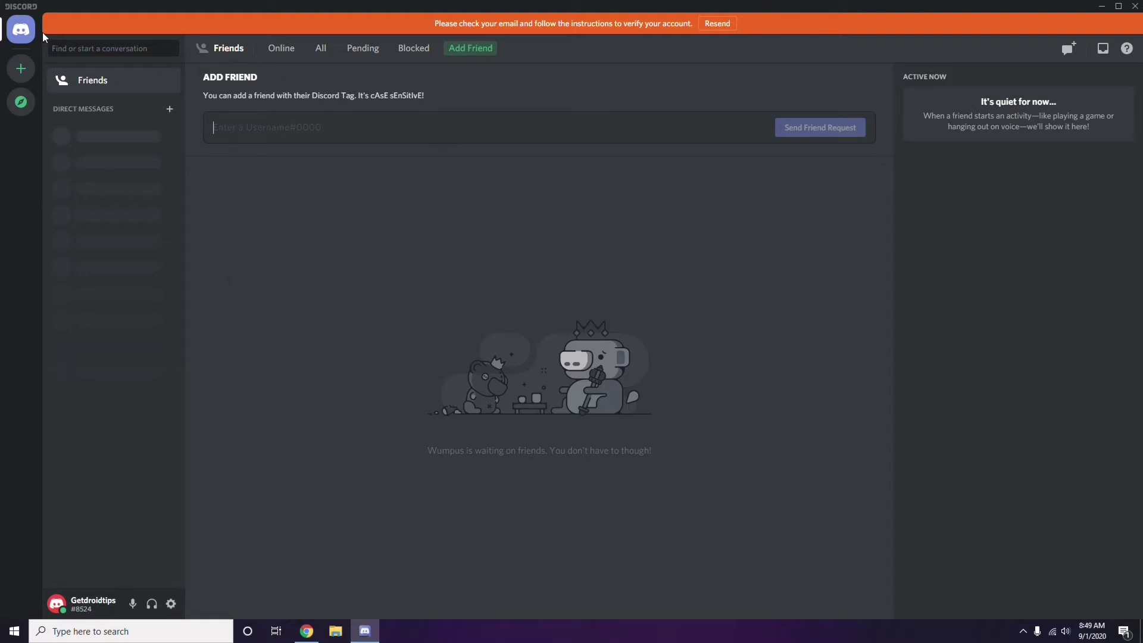
pyautogui.click(172, 605)
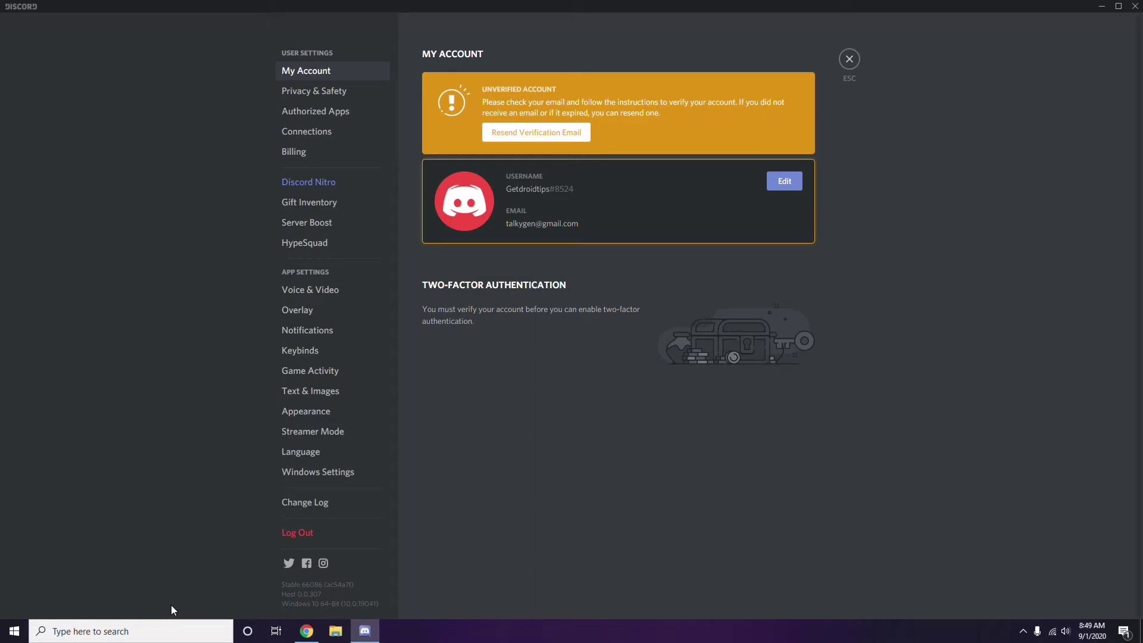
pyautogui.click(305, 291)
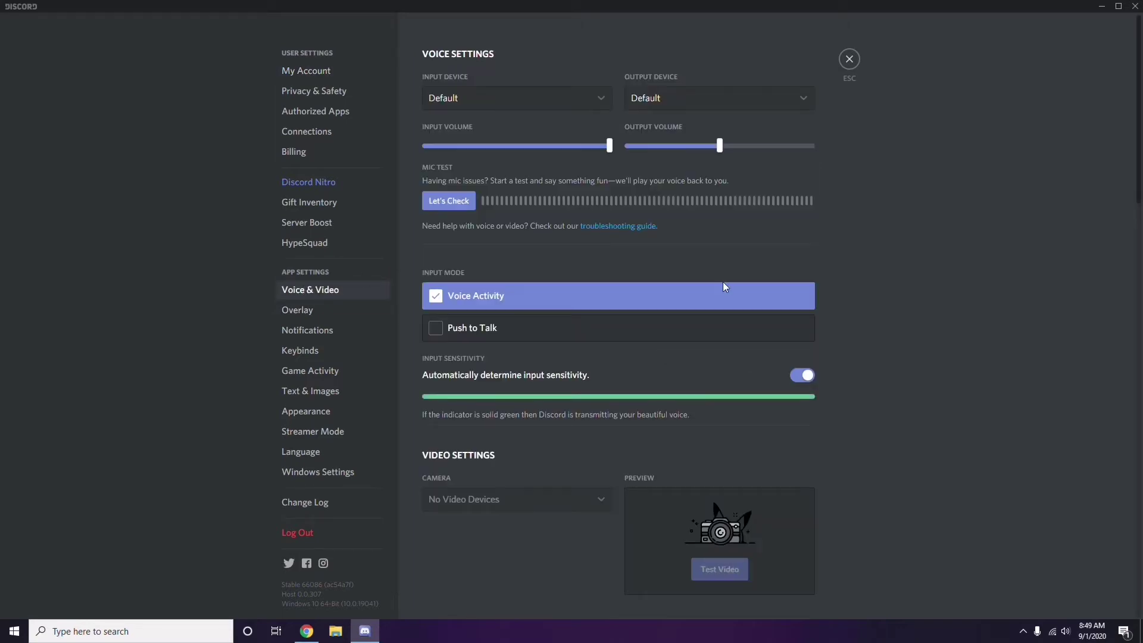
pyautogui.scroll(-3, 872, 285)
pyautogui.scroll(-6, 873, 286)
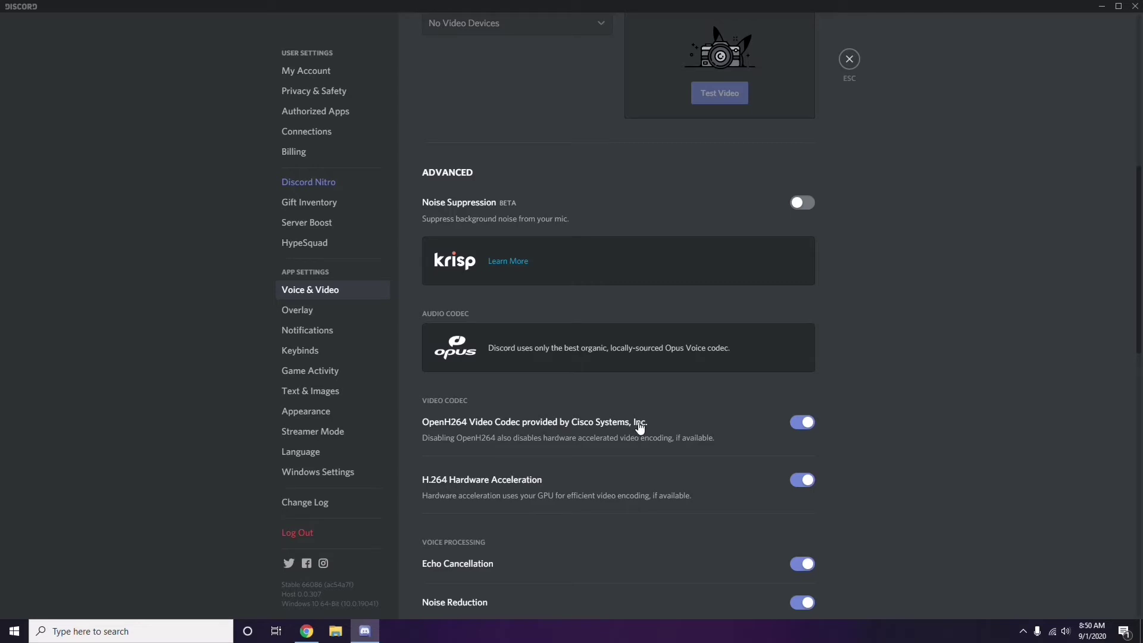
pyautogui.click(799, 423)
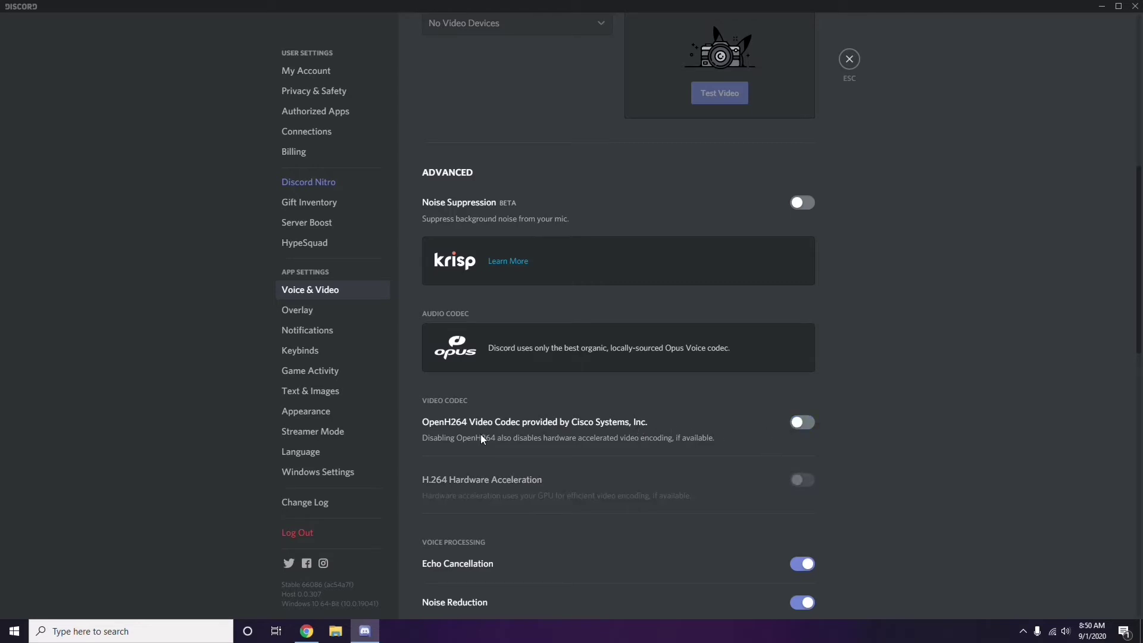
pyautogui.scroll(-2, 591, 427)
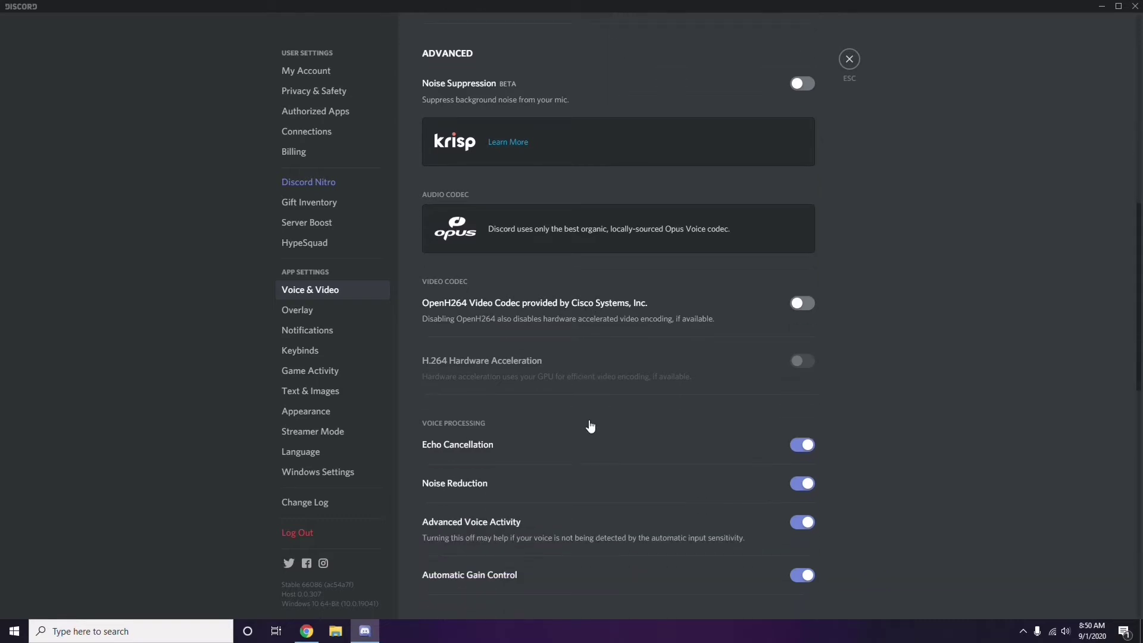
pyautogui.scroll(-4, 591, 426)
pyautogui.scroll(1, 590, 426)
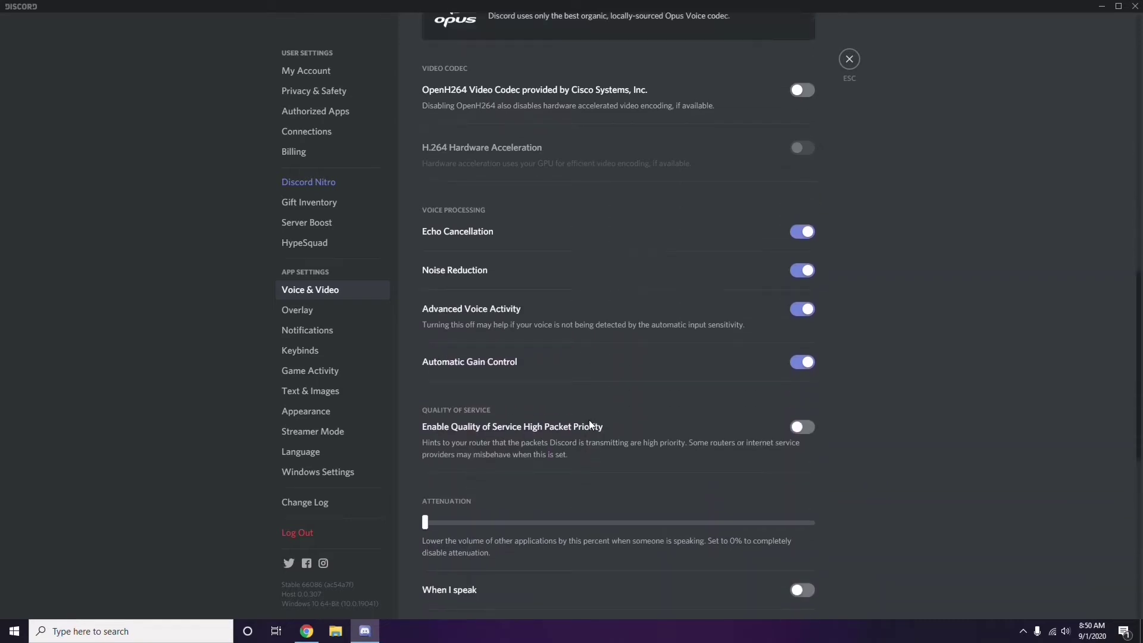
# - Disable the in-game overlay in Discord's Overlay settings
pyautogui.click(299, 312)
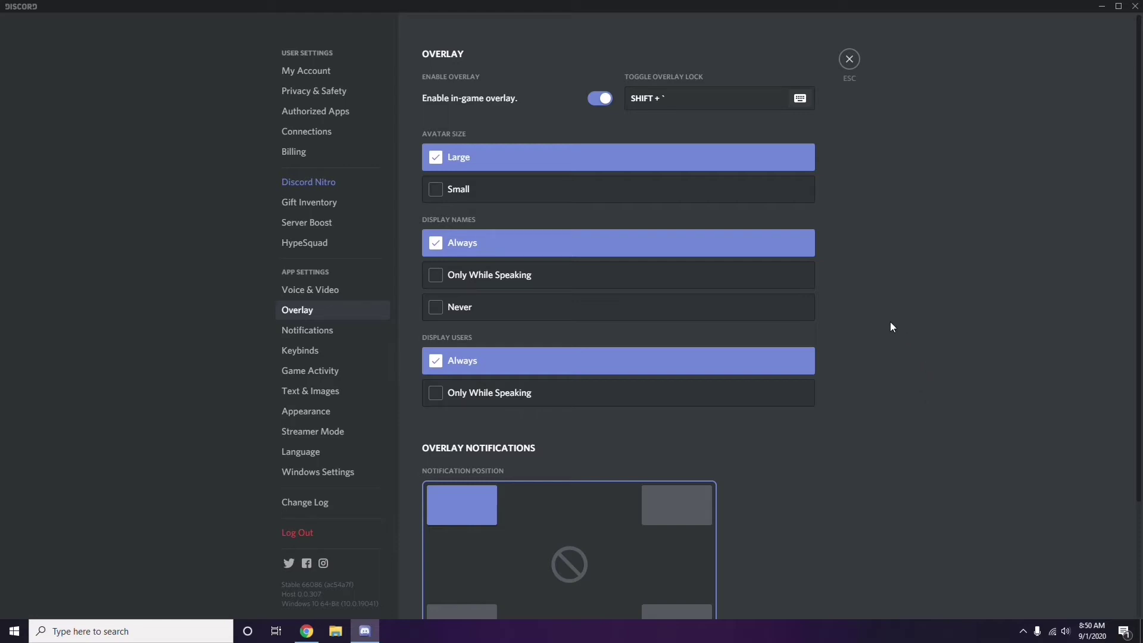
pyautogui.scroll(-1, 886, 317)
pyautogui.scroll(1, 886, 318)
pyautogui.click(596, 100)
# - Turn off Hardware Acceleration in Discord's Appearance settings, confirm the change, and minimize Discord
pyautogui.click(315, 416)
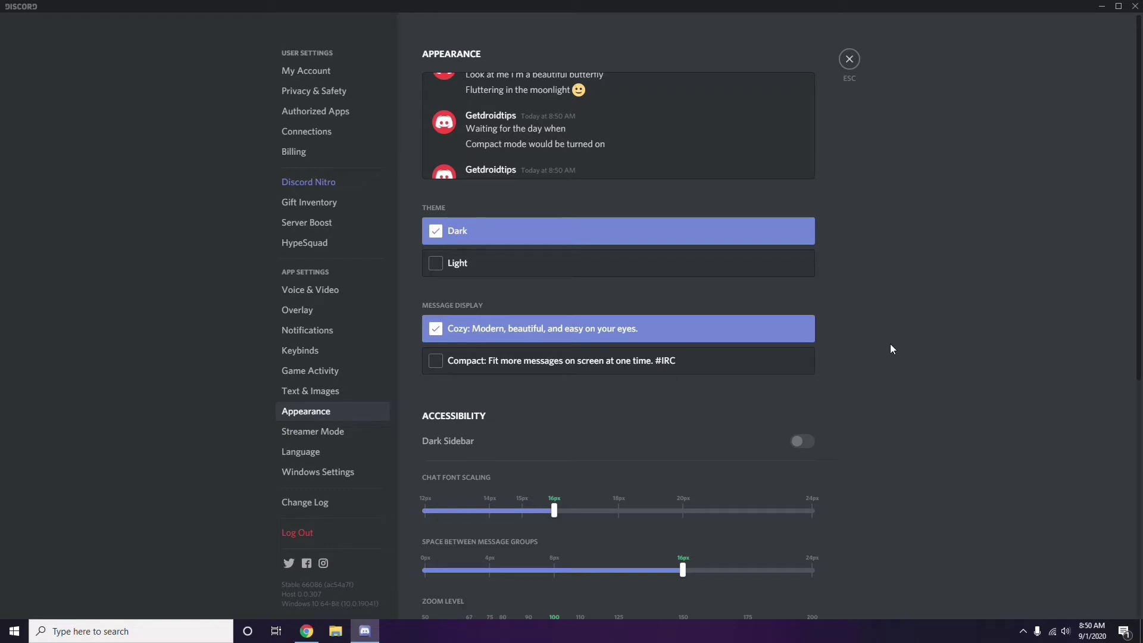
pyautogui.scroll(-6, 891, 345)
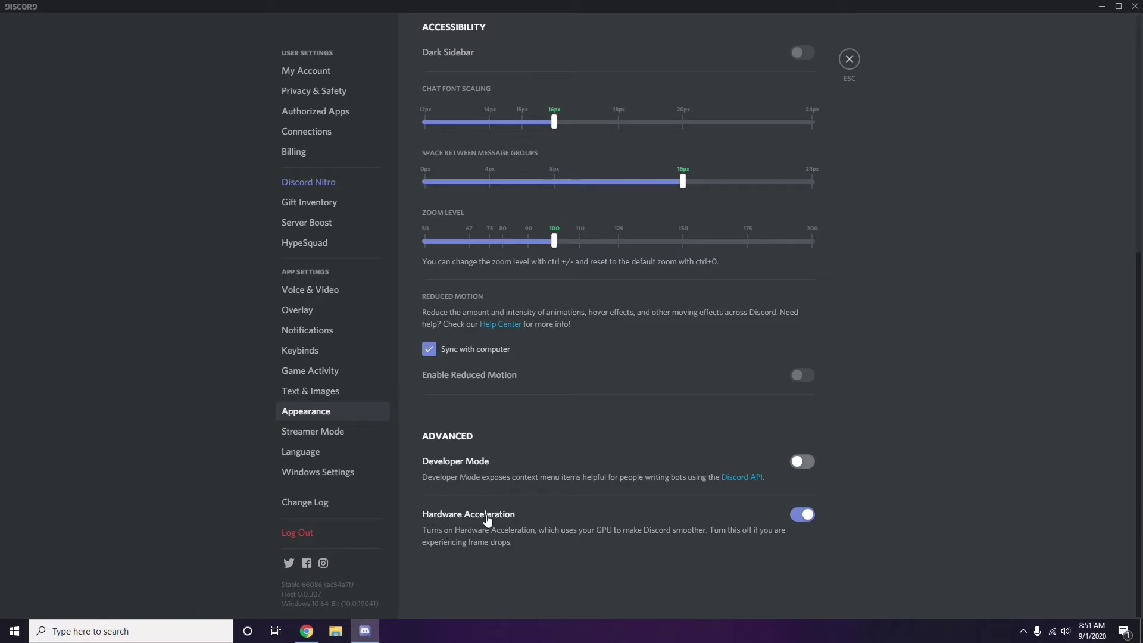
pyautogui.click(802, 516)
pyautogui.click(655, 353)
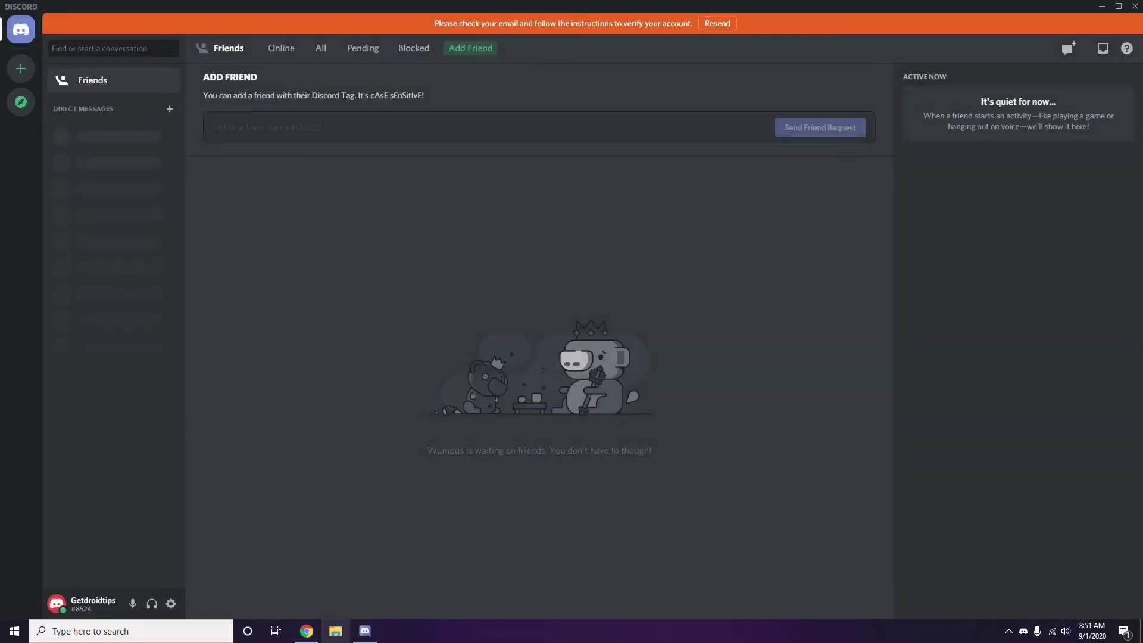
pyautogui.click(1102, 6)
pyautogui.rightClick(454, 152)
pyautogui.click(486, 205)
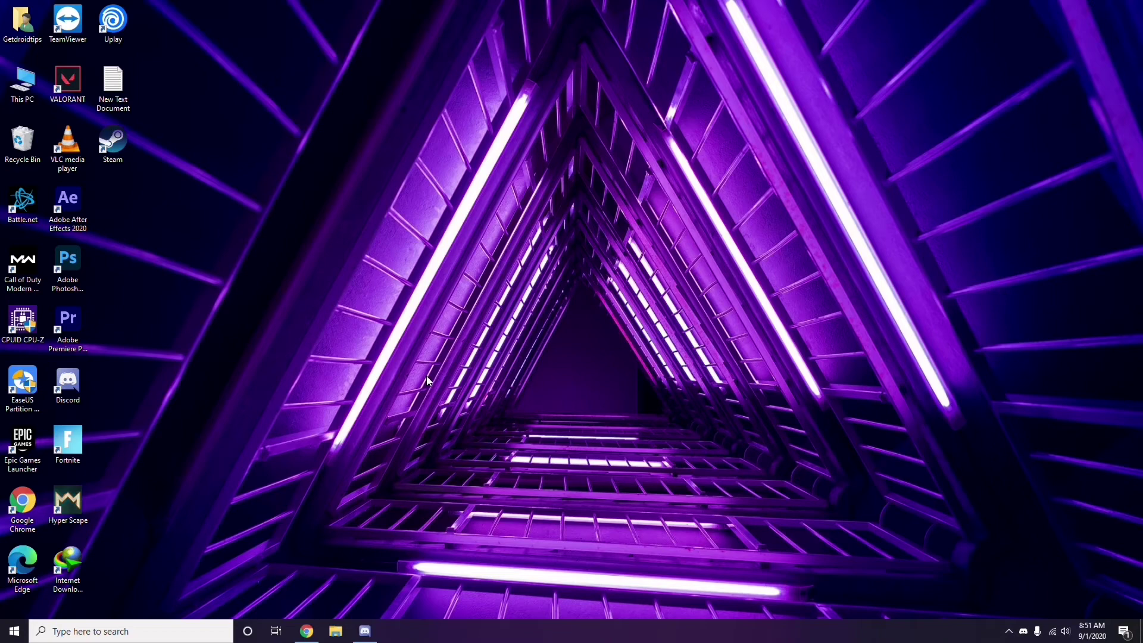
# - Find the Windows Update settings by searching for "windows", check the update status, and close the Settings window
pyautogui.click(91, 636)
pyautogui.write('windows')
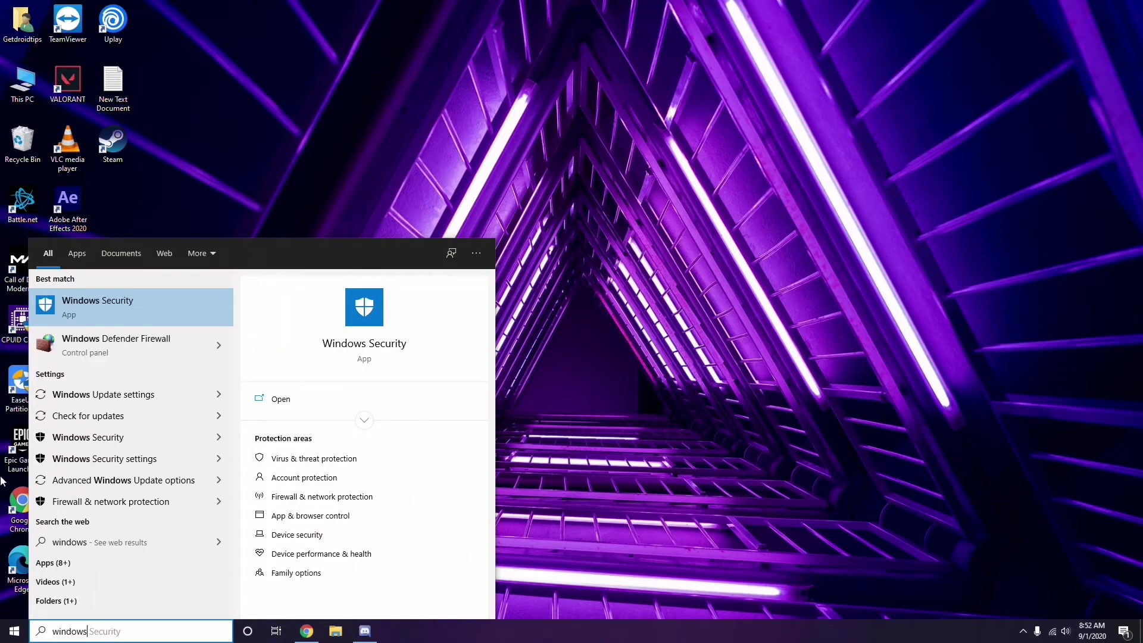
pyautogui.click(142, 395)
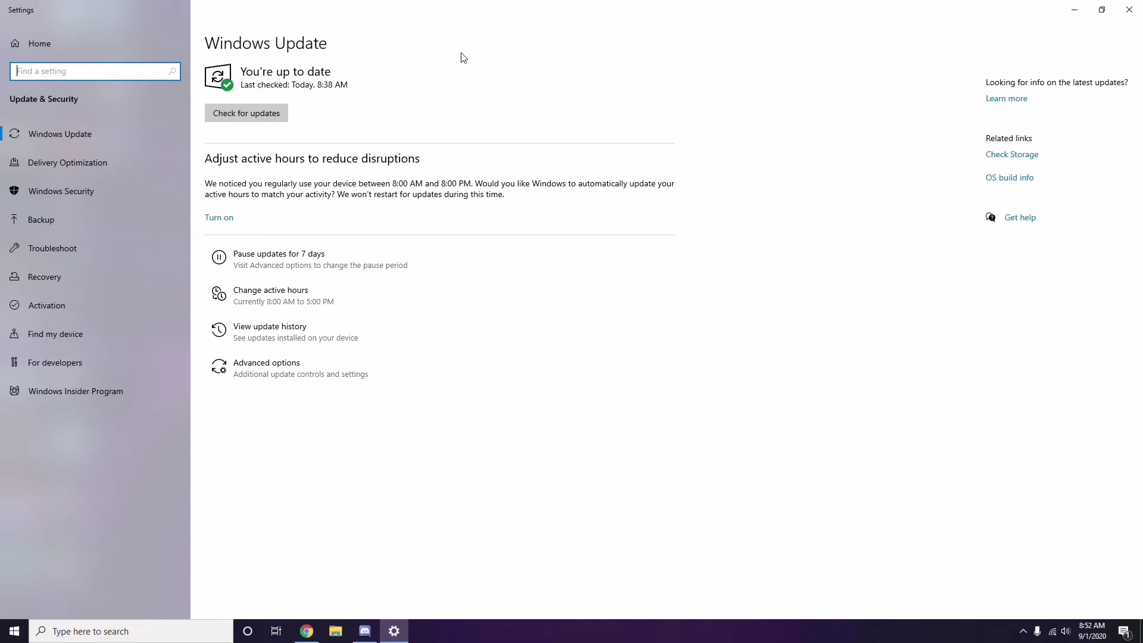
pyautogui.click(1130, 9)
pyautogui.rightClick(483, 102)
pyautogui.click(497, 157)
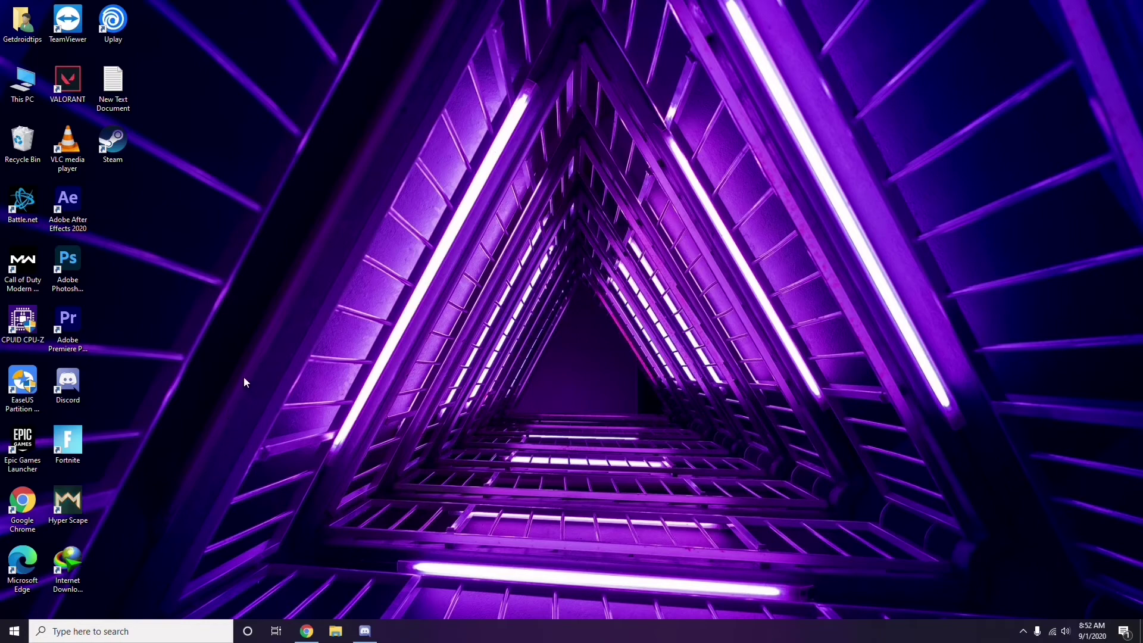
# - Find the Settings app by searching for "settings", open Update & Security, and view the Windows update history
pyautogui.click(67, 633)
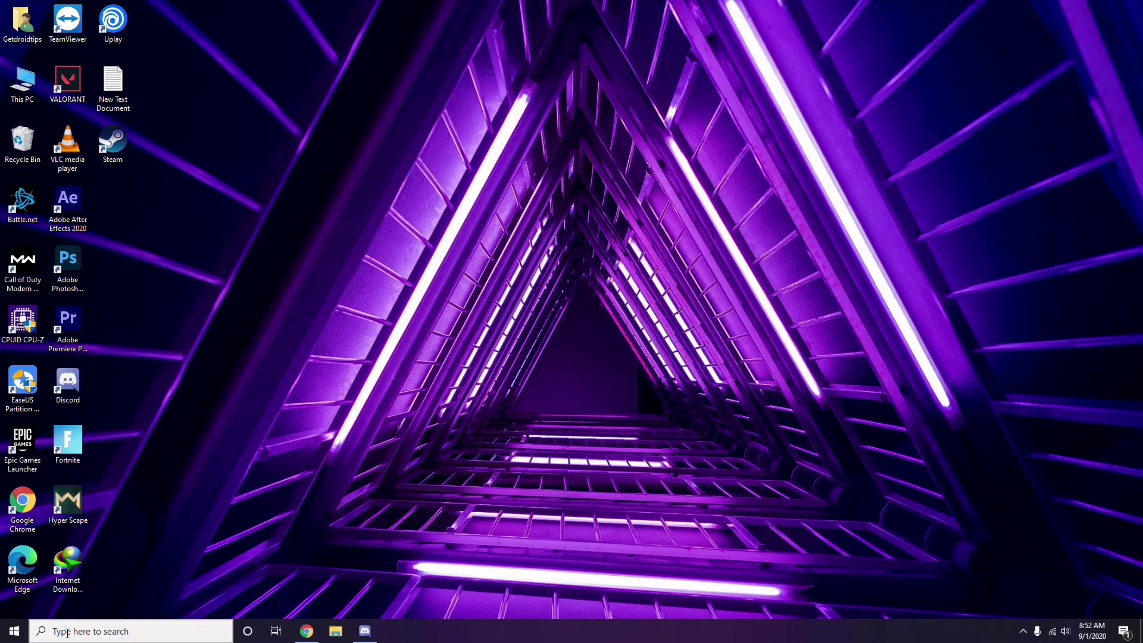
pyautogui.write('se')
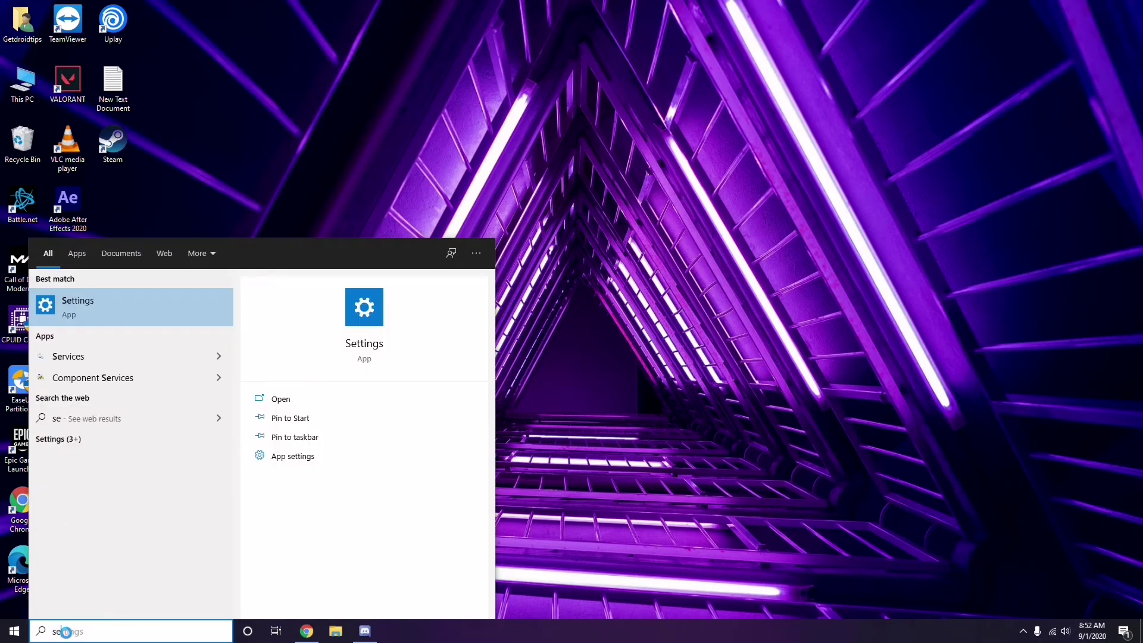
pyautogui.write('ttings')
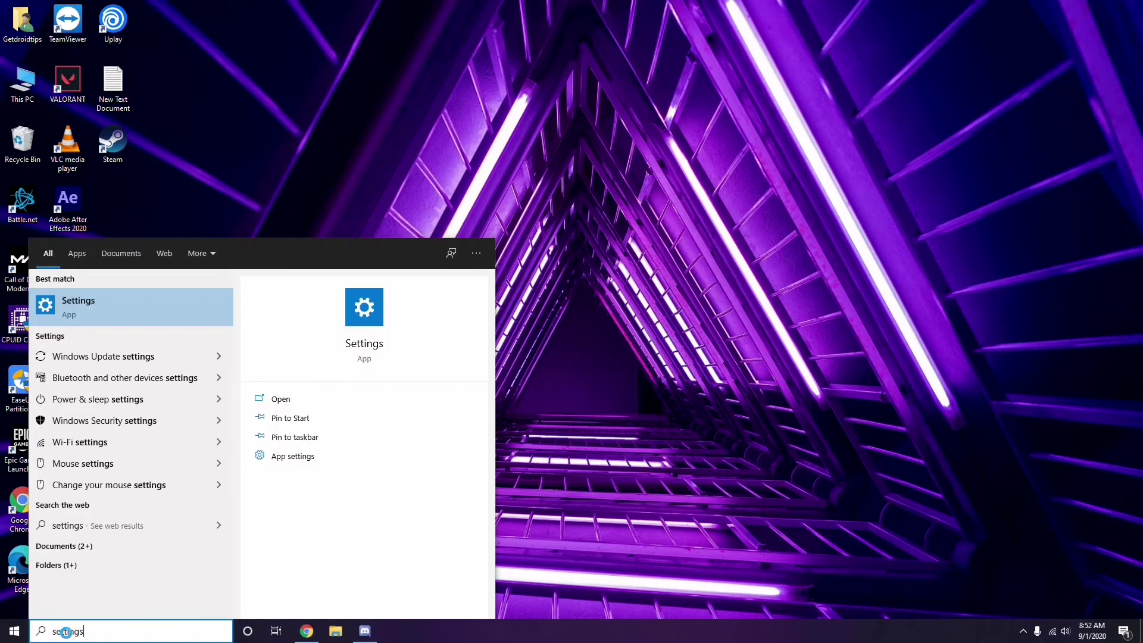
pyautogui.click(126, 310)
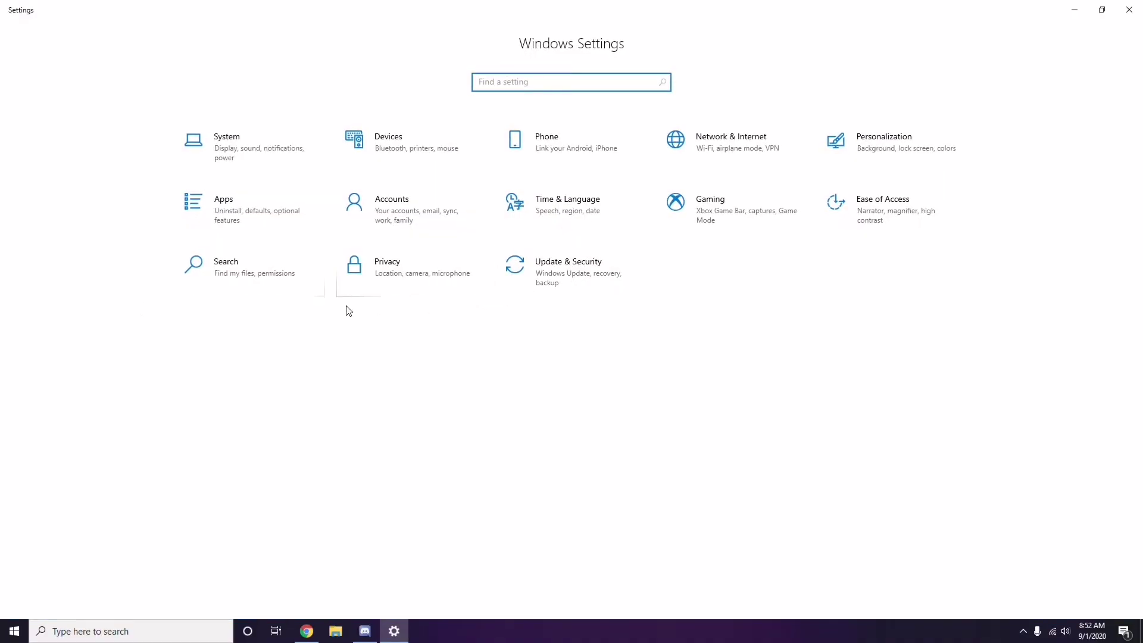
pyautogui.click(573, 283)
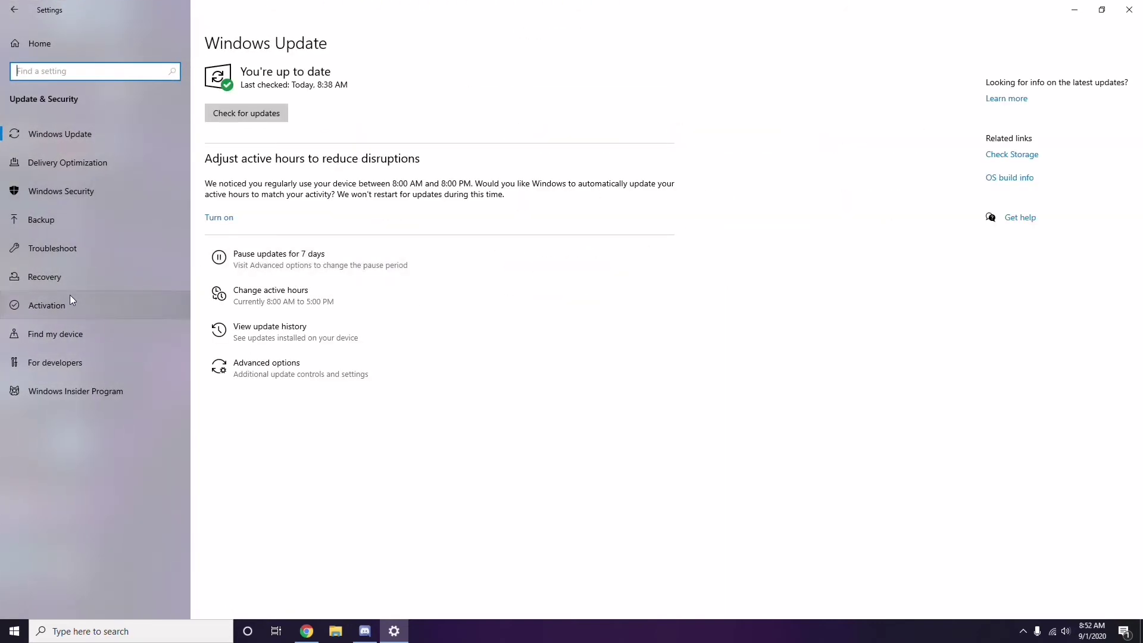
pyautogui.click(272, 332)
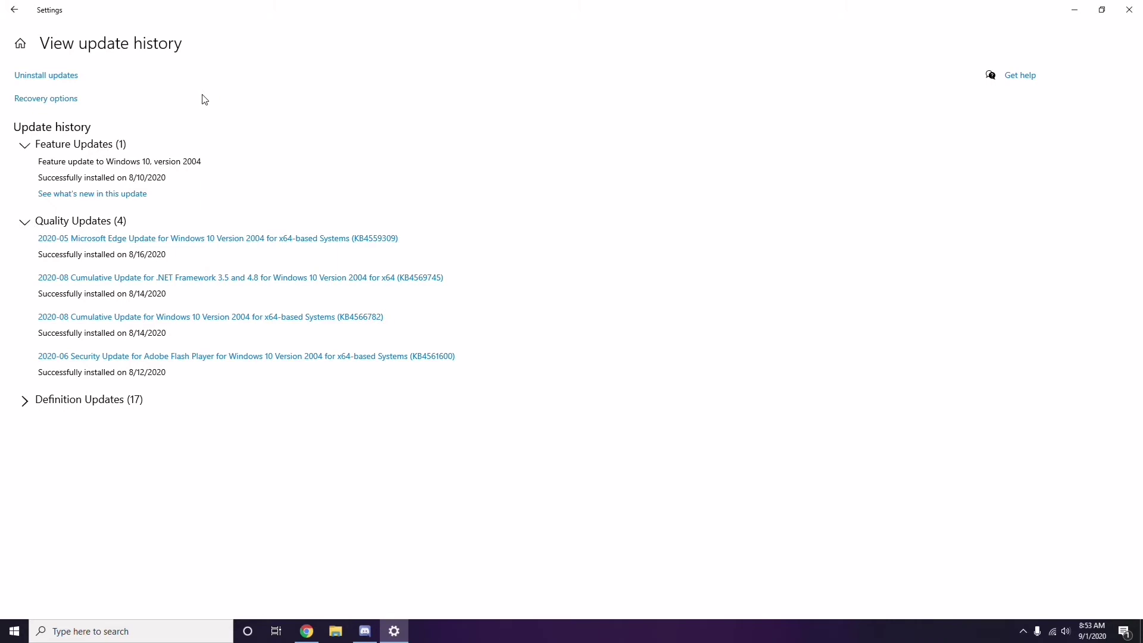
# - Open the list of uninstallable updates, bring up the uninstall option for the x64 KB2565063 update, dismiss it, and close both windows
pyautogui.click(58, 78)
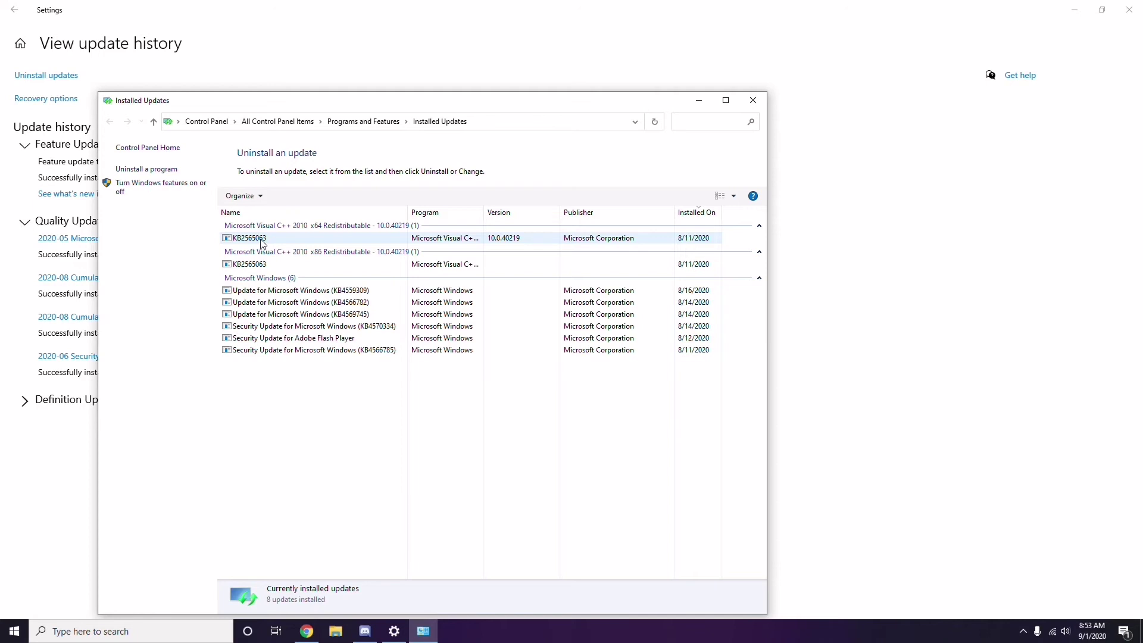
pyautogui.rightClick(263, 243)
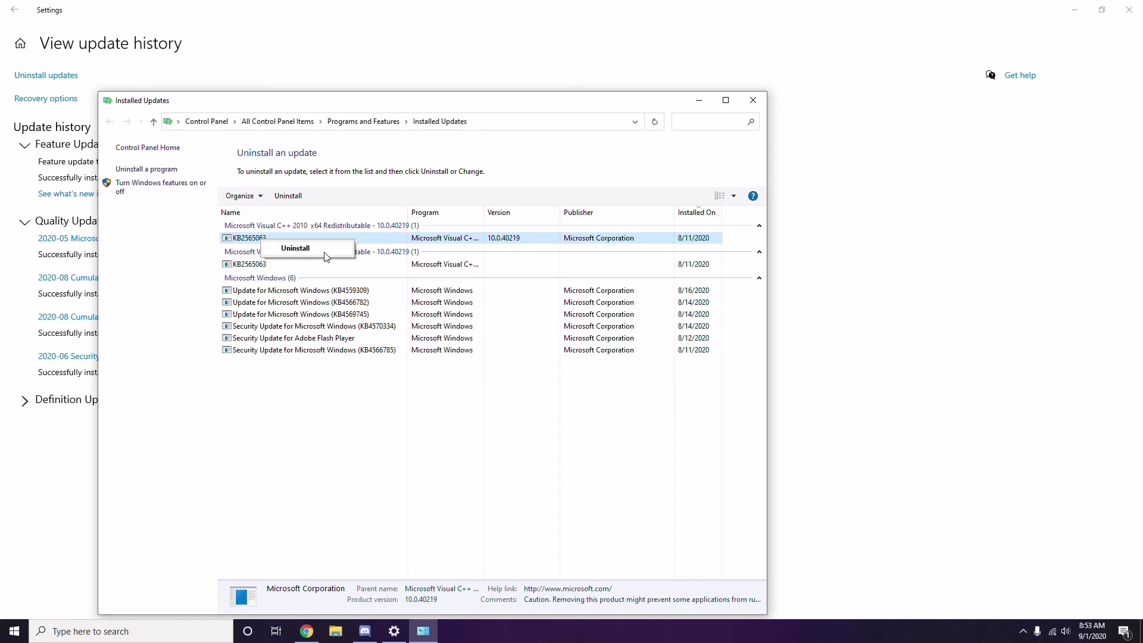
pyautogui.click(787, 232)
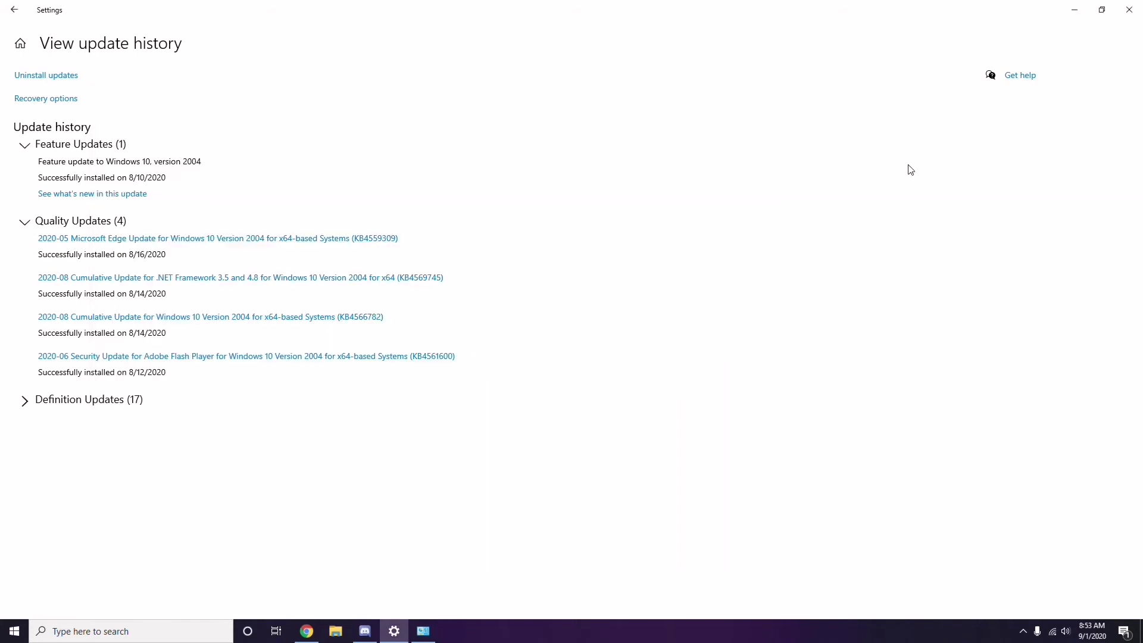
pyautogui.click(14, 10)
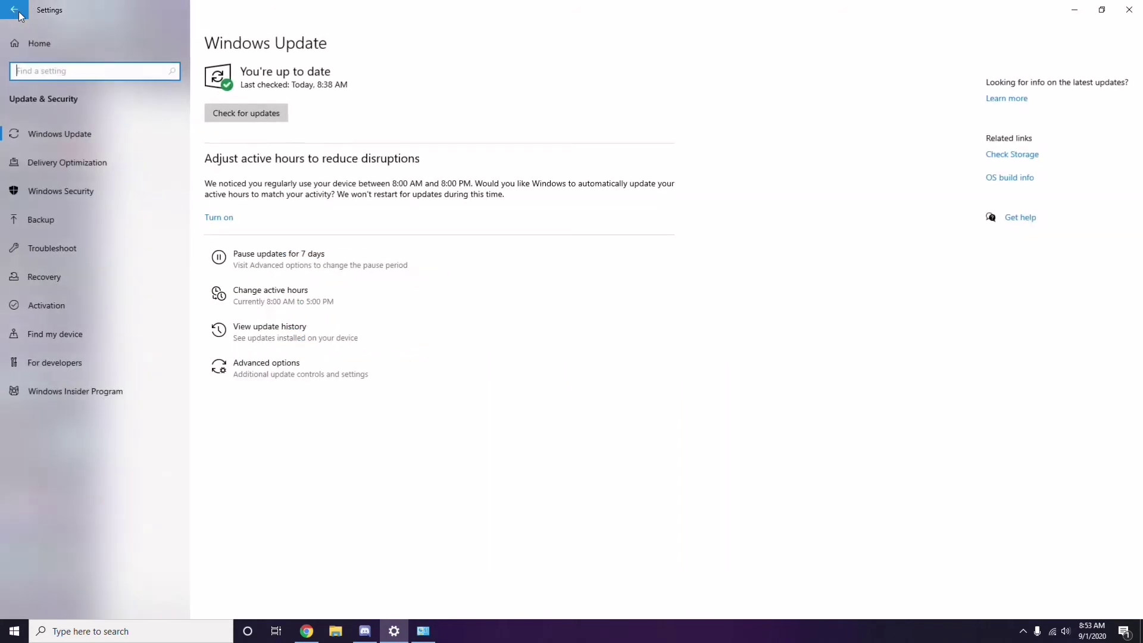
pyautogui.click(14, 10)
pyautogui.click(1129, 12)
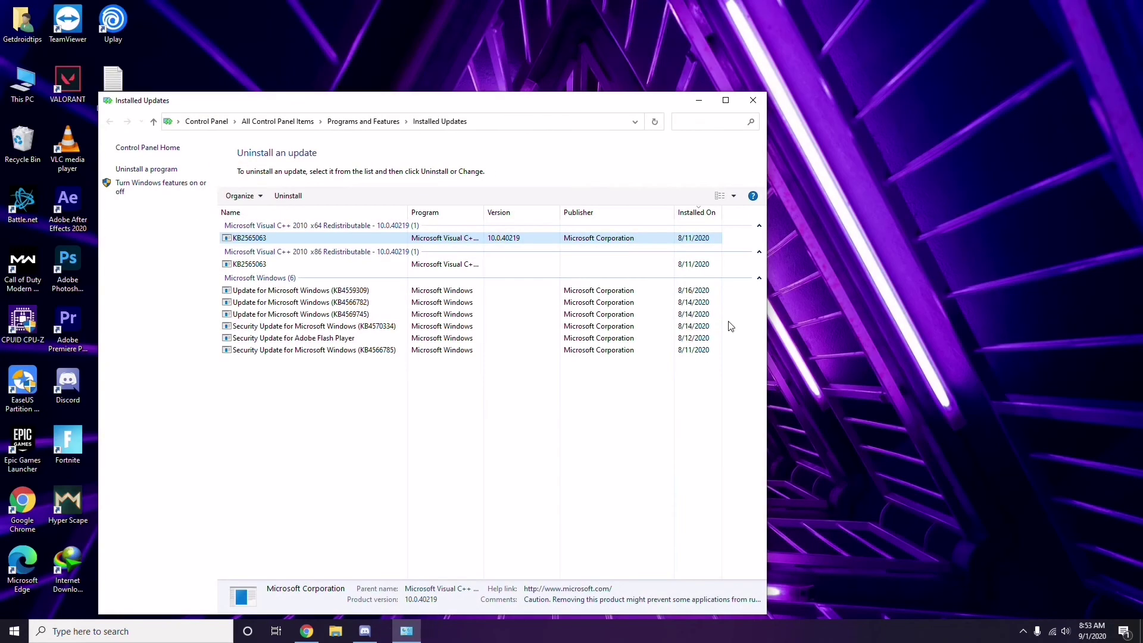
pyautogui.click(752, 101)
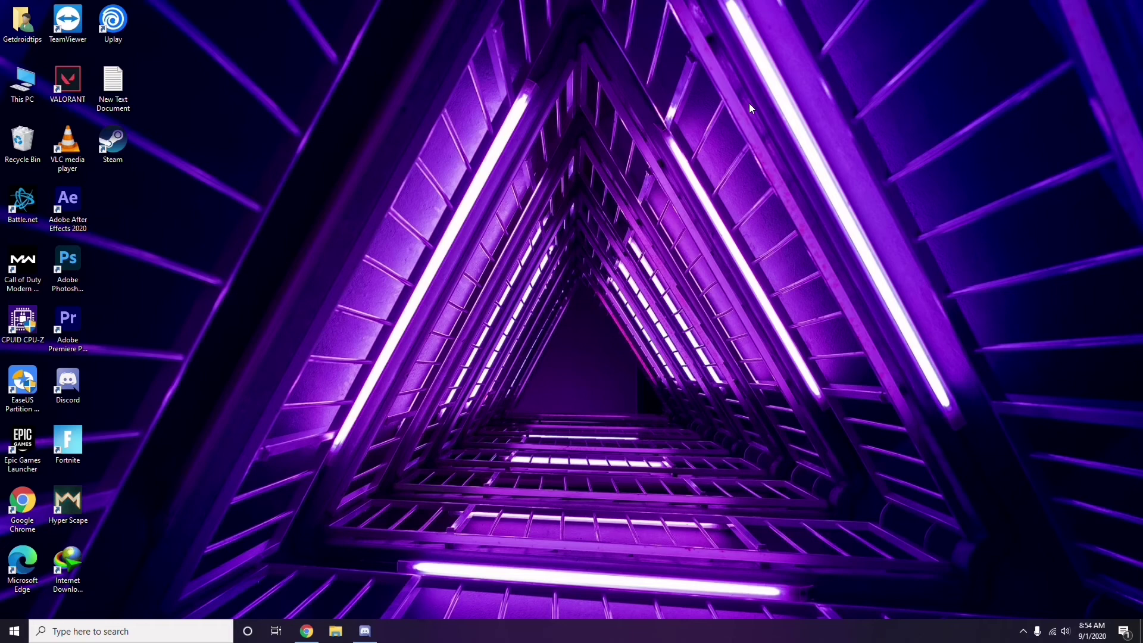
# - Open the user's temporary files folder by running %temp%
pyautogui.press('super+r')
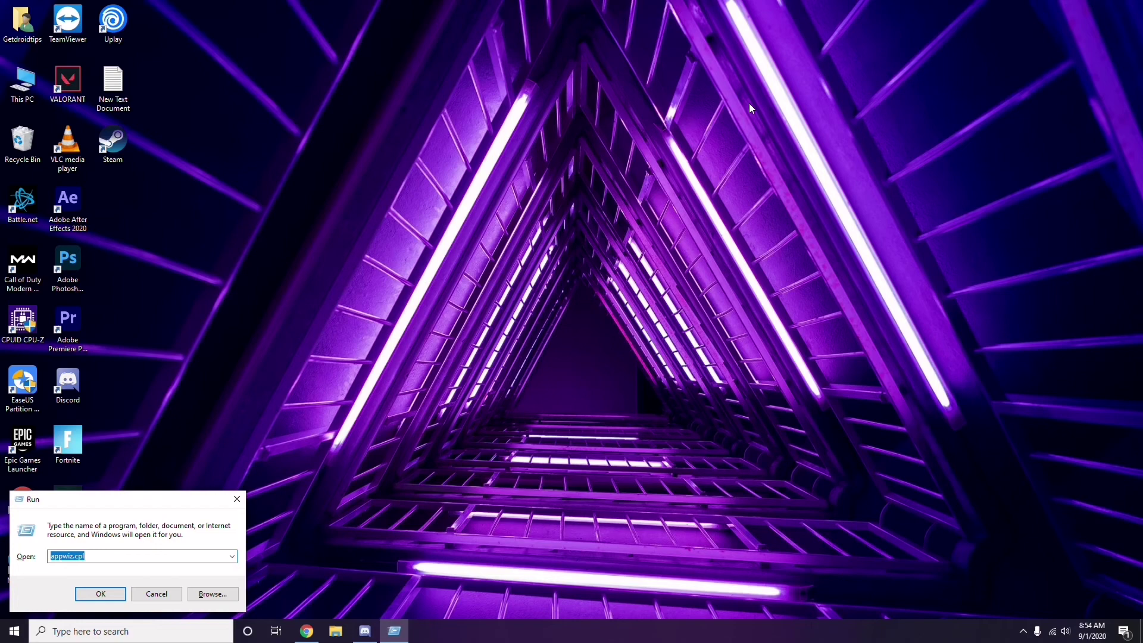
pyautogui.press('BackSpace')
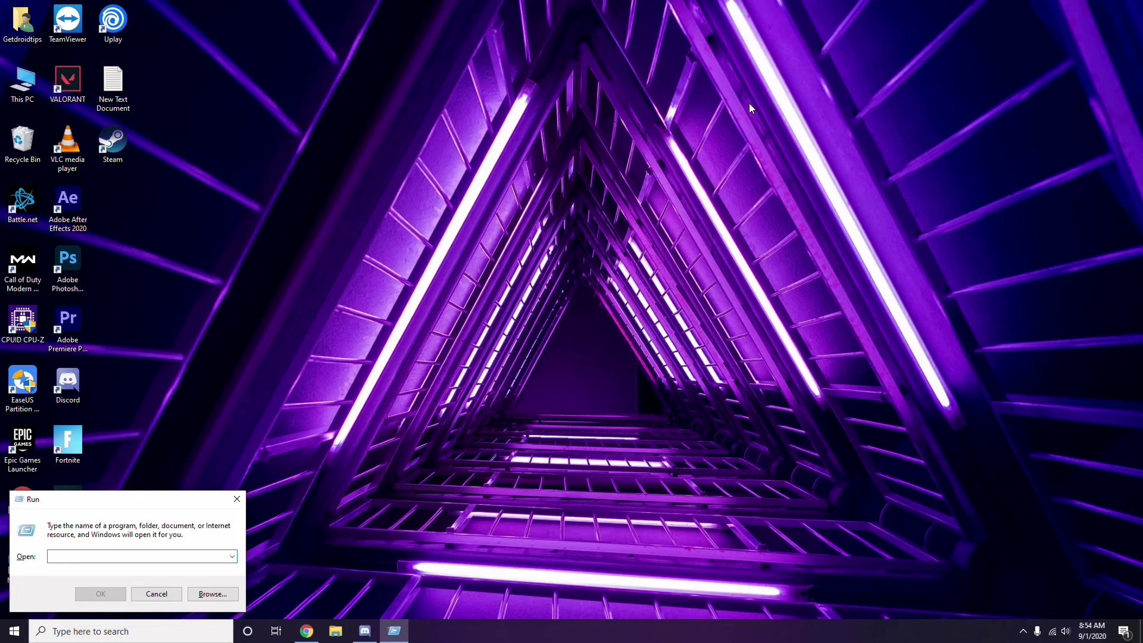
pyautogui.write('5')
pyautogui.press('BackSpace')
pyautogui.write('%temp')
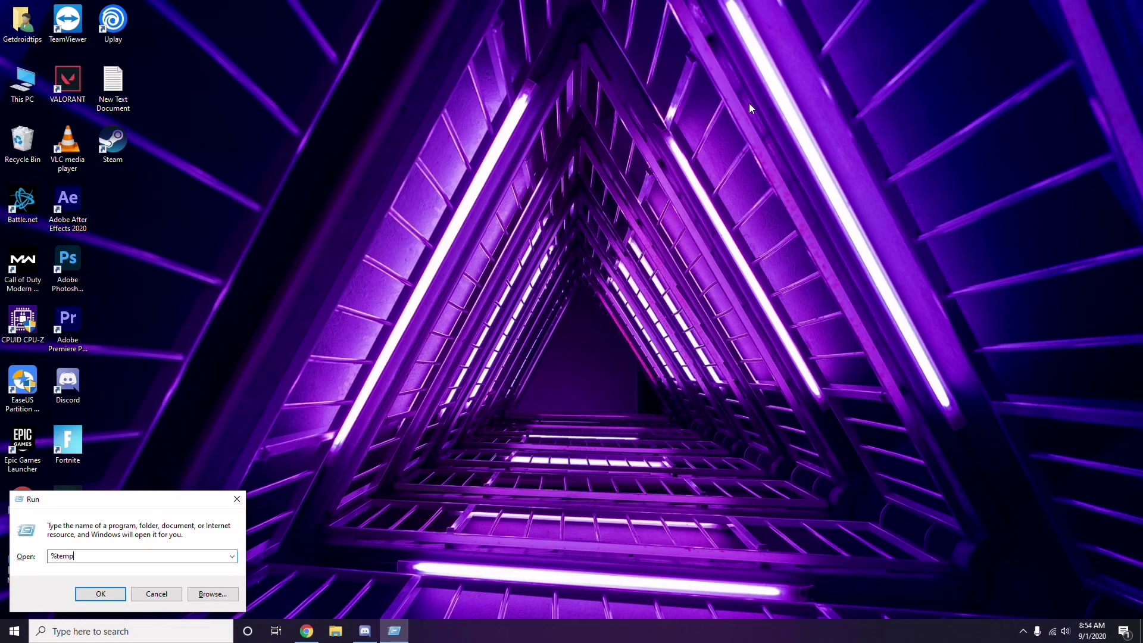
pyautogui.write('%')
pyautogui.click(102, 595)
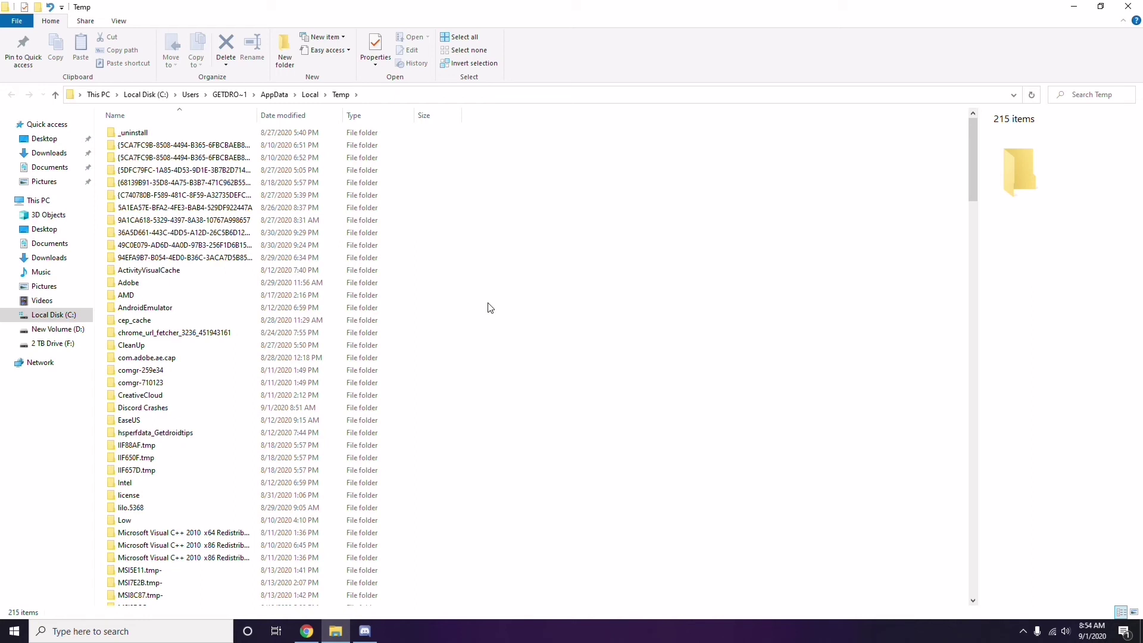
# - Select all items in the Temp folder, clear the selection, and close the folder window
pyautogui.hotkey('ctrl', 'a')
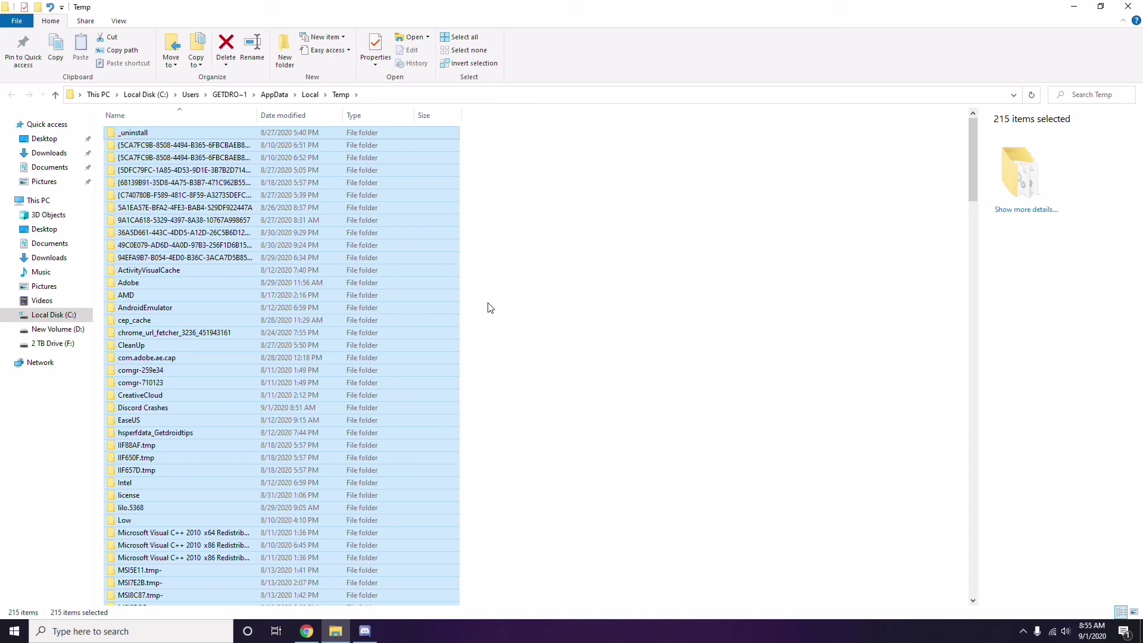
pyautogui.click(551, 302)
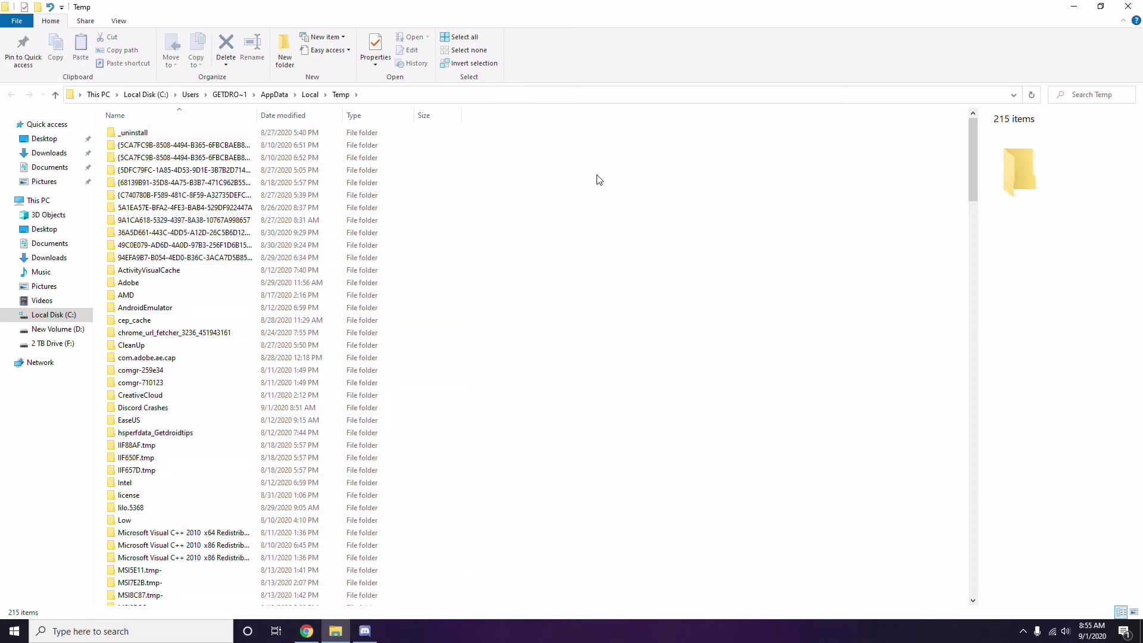
pyautogui.click(1129, 6)
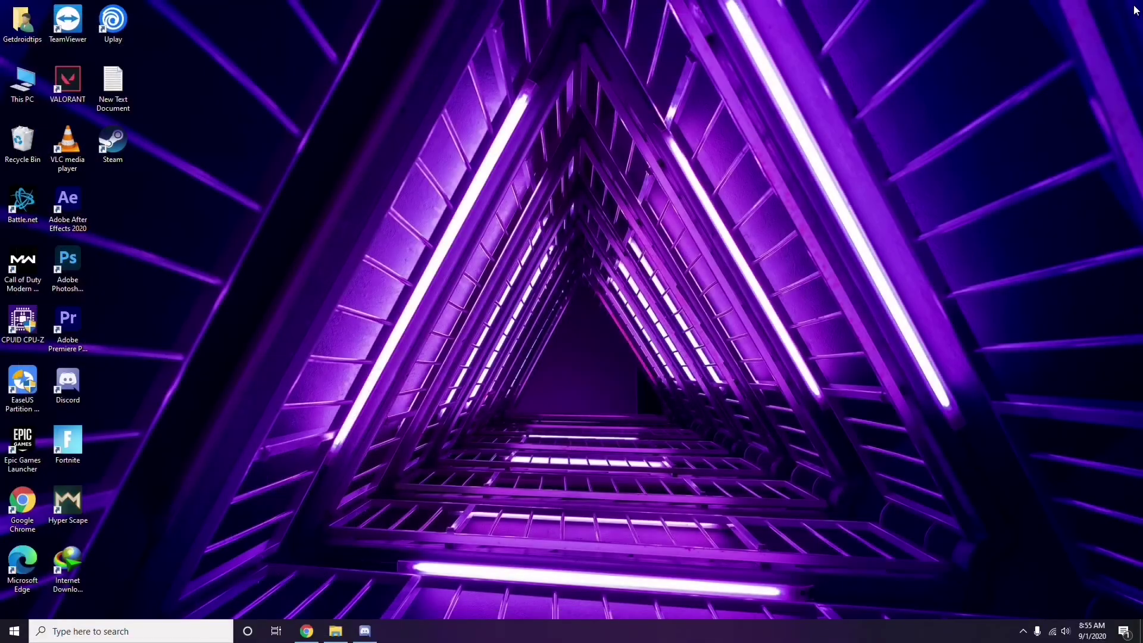
pyautogui.rightClick(438, 174)
pyautogui.click(477, 231)
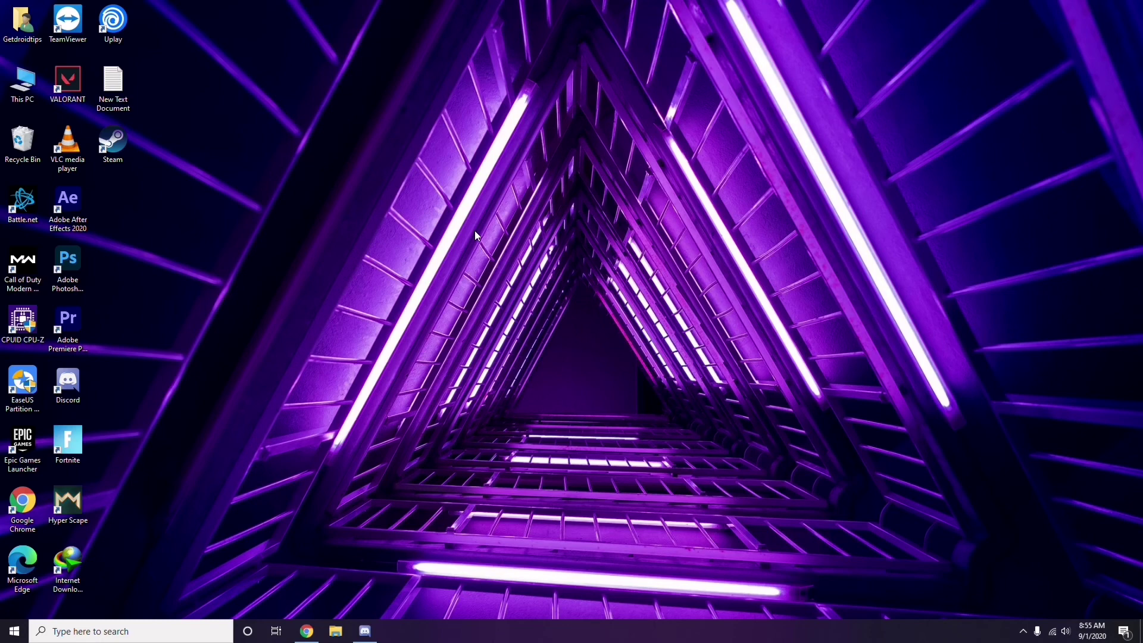
# - Open AMD Radeon Software, check the Driver & Software section for a graphics driver update, and close it
pyautogui.click(1022, 631)
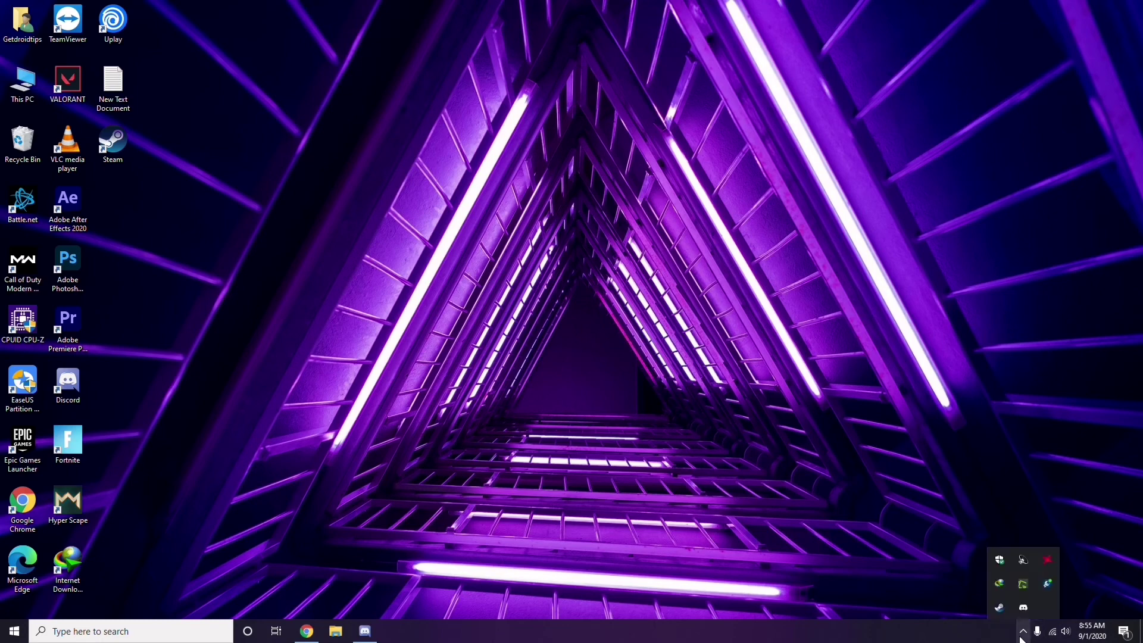
pyautogui.click(1049, 561)
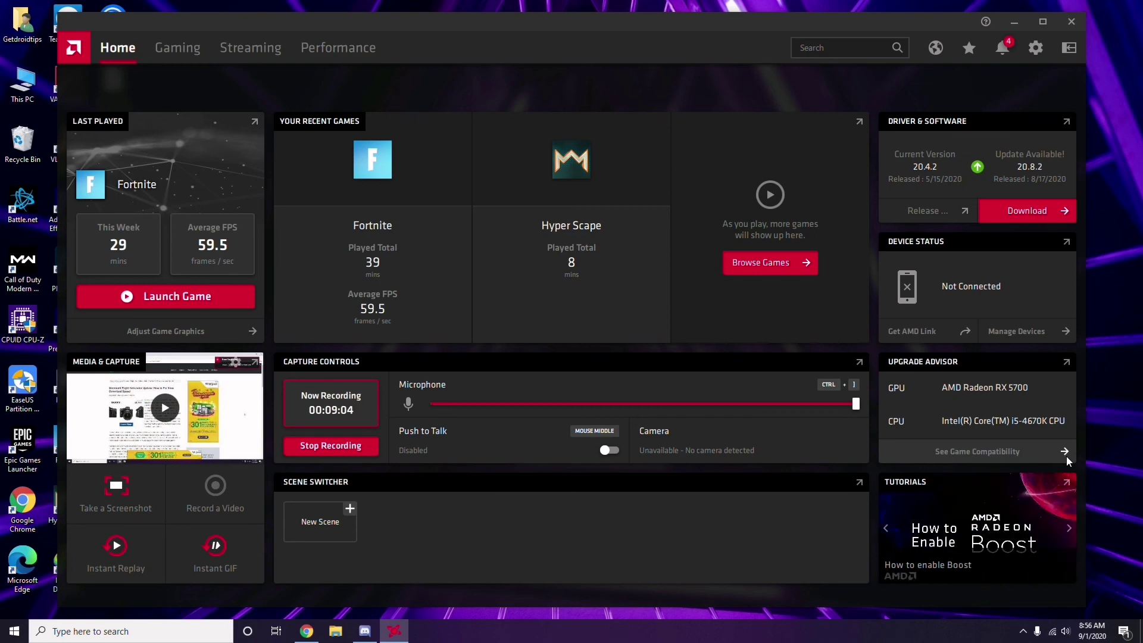
pyautogui.click(1076, 24)
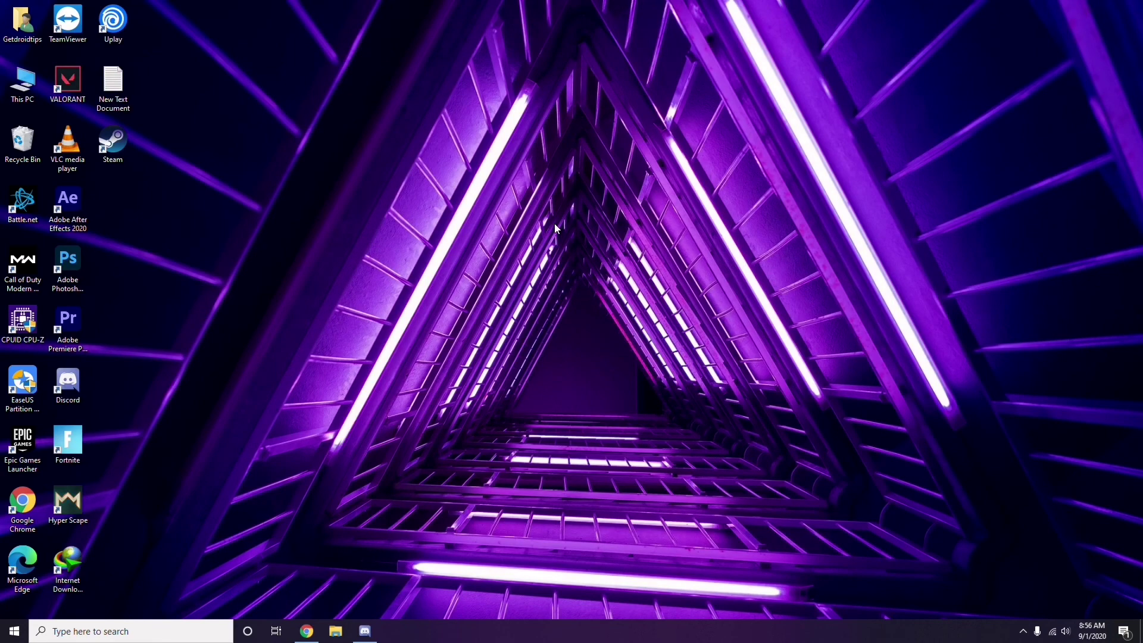
pyautogui.click(15, 632)
pyautogui.click(515, 442)
pyautogui.rightClick(315, 273)
pyautogui.click(350, 326)
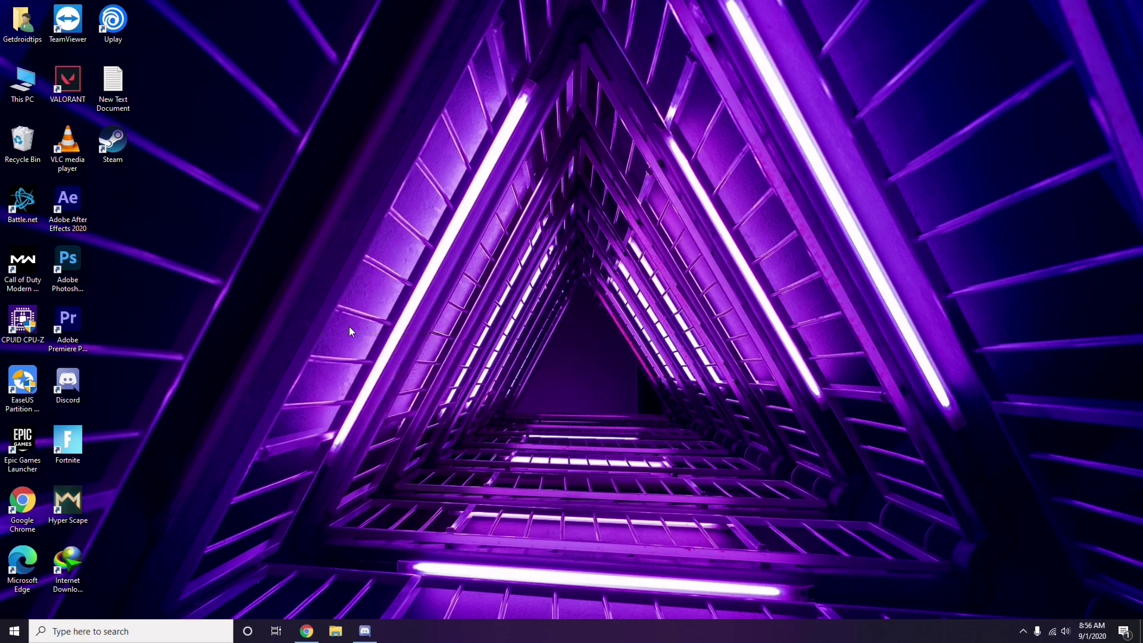